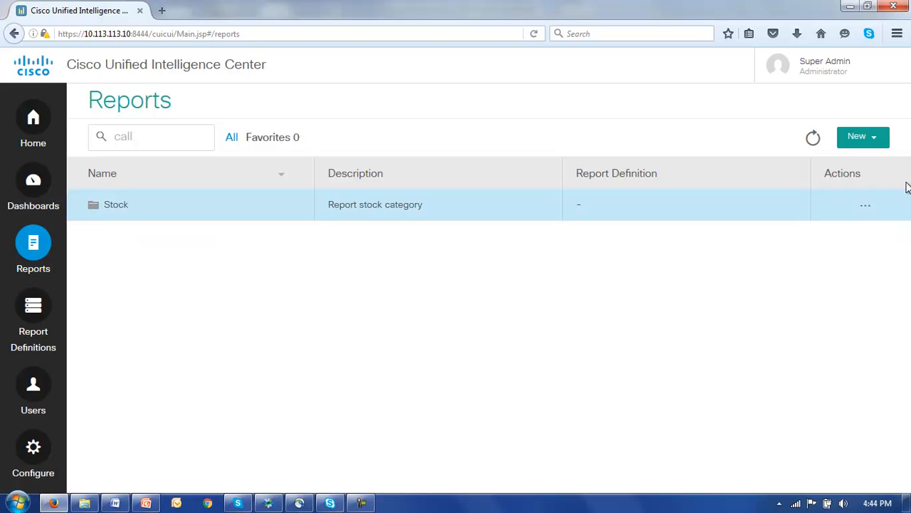
Step: Create a new report folder named Acme Reports
{"action": "left_click", "coordinate": [858, 143]}
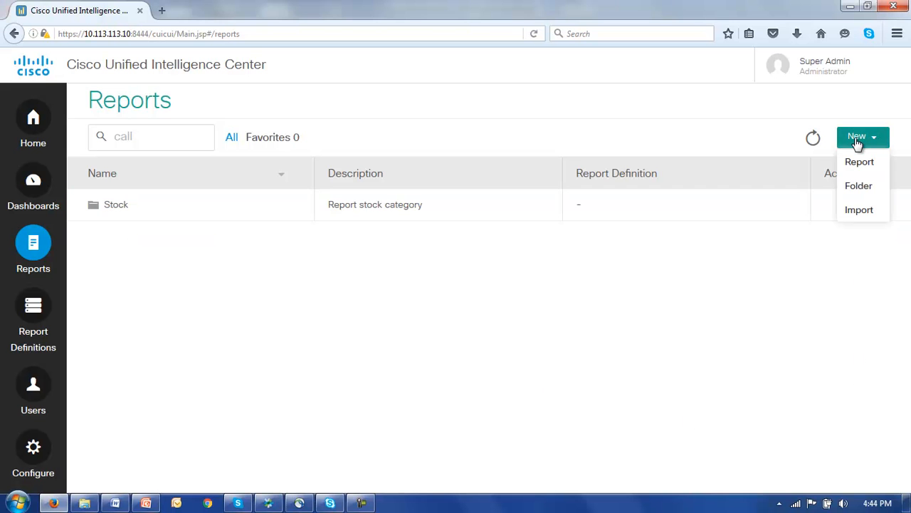
{"action": "left_click", "coordinate": [853, 188]}
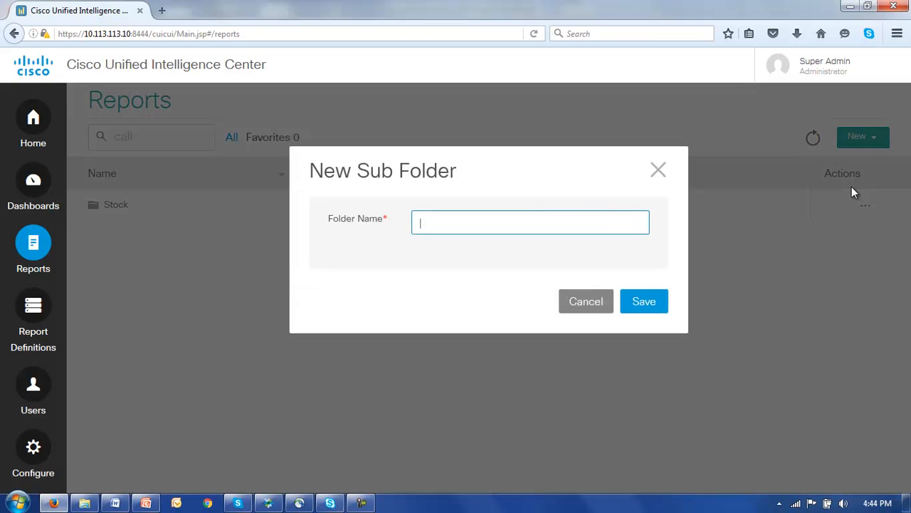
{"action": "type", "text": "Acme Reports"}
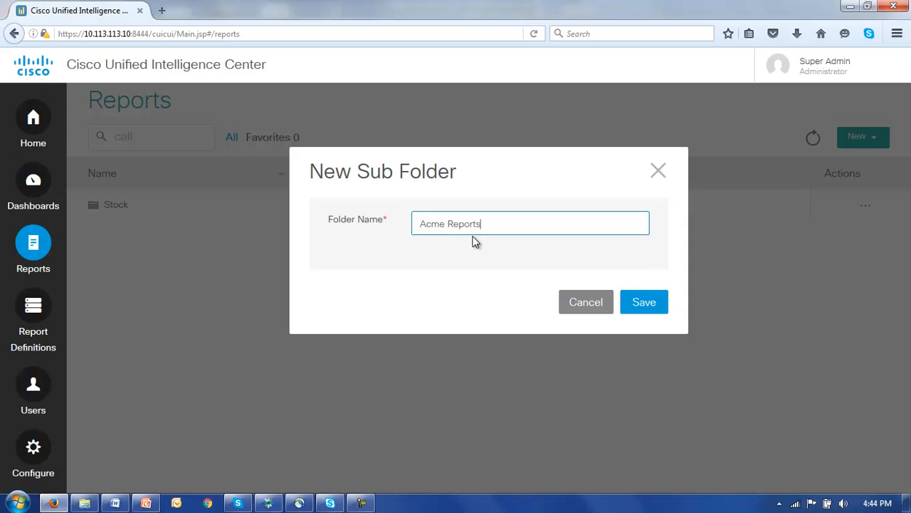
{"action": "left_click", "coordinate": [644, 305]}
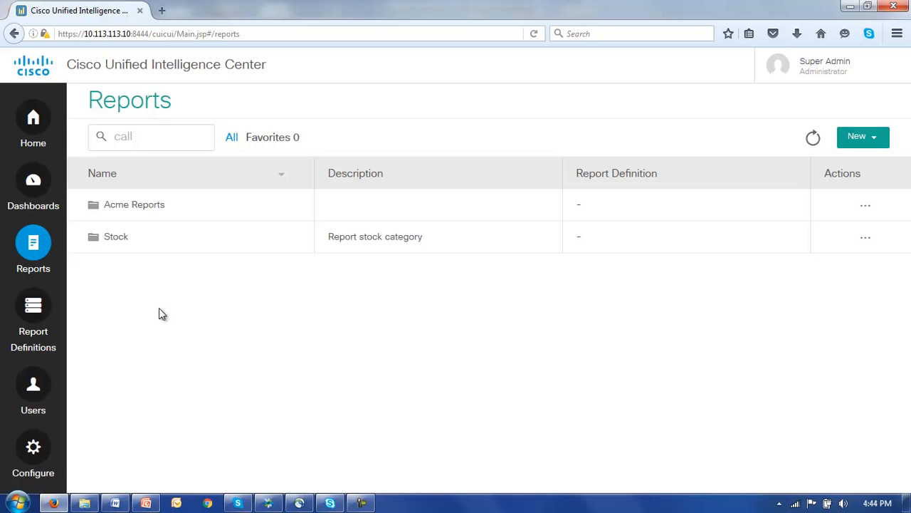
Step: Search reports for "call" and save a copy of Call Type Historical All Fields as ServiceLevel in the Acme Reports folder
{"action": "left_click", "coordinate": [101, 138]}
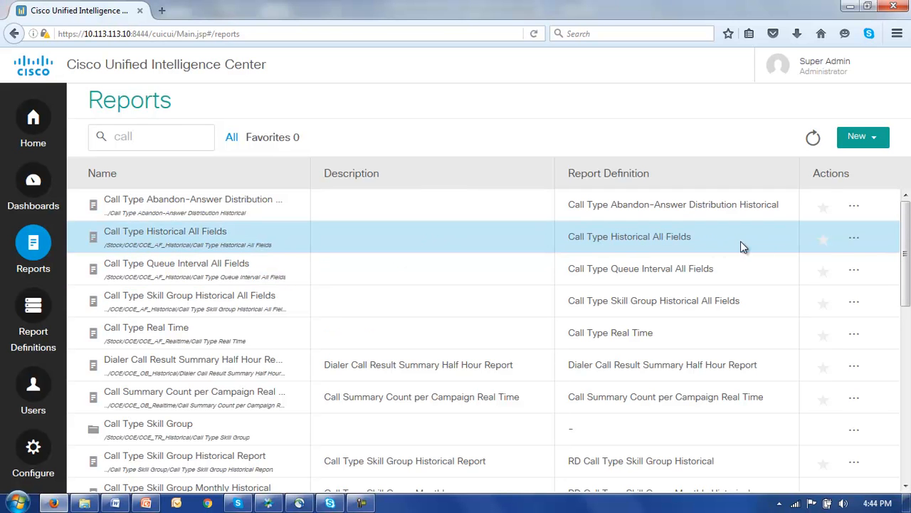
{"action": "left_click", "coordinate": [854, 242]}
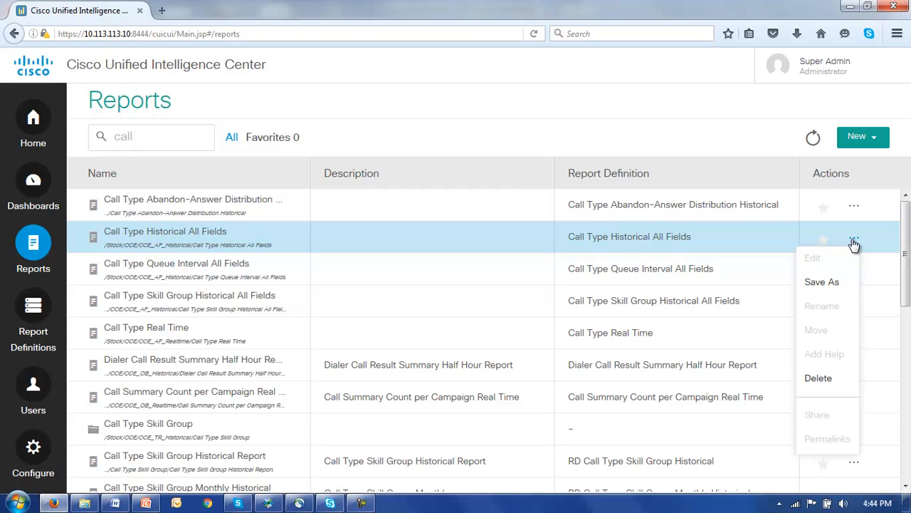
{"action": "left_click", "coordinate": [819, 283]}
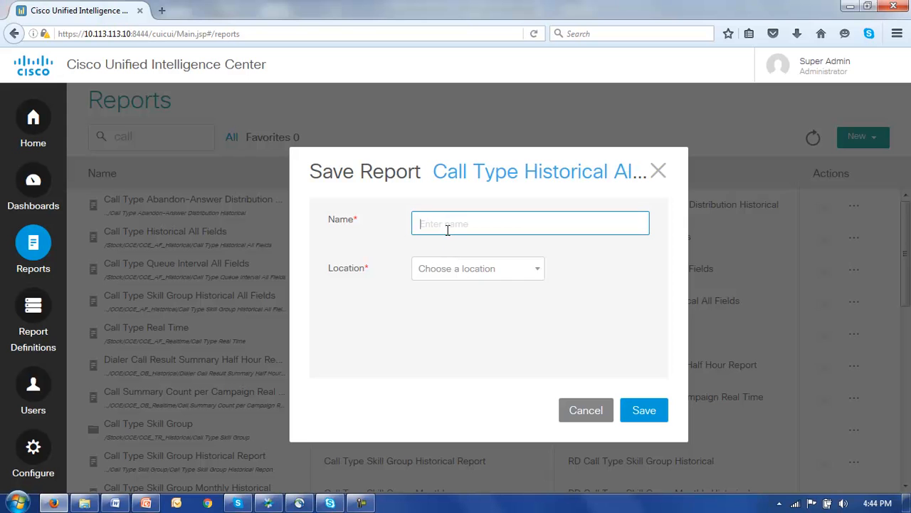
{"action": "type", "text": "ServiceLevel"}
{"action": "left_click", "coordinate": [539, 270]}
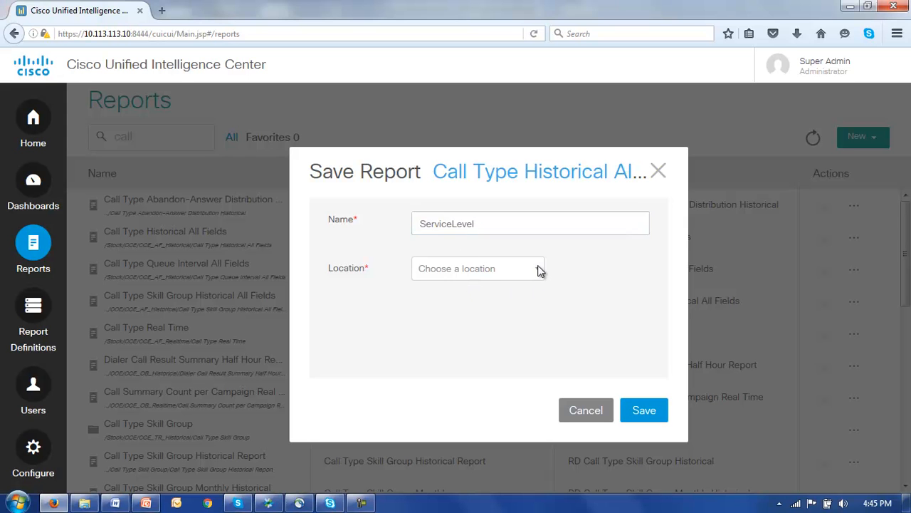
{"action": "left_click", "coordinate": [533, 313]}
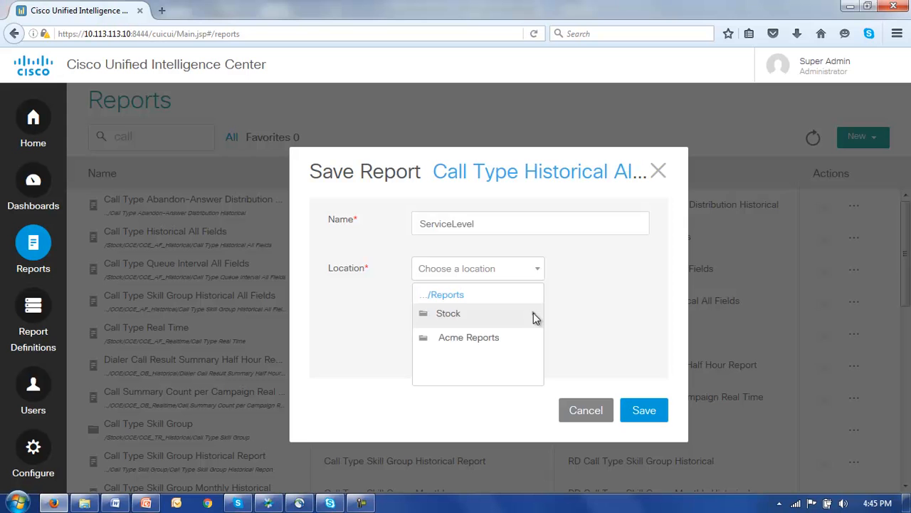
{"action": "left_click", "coordinate": [462, 339]}
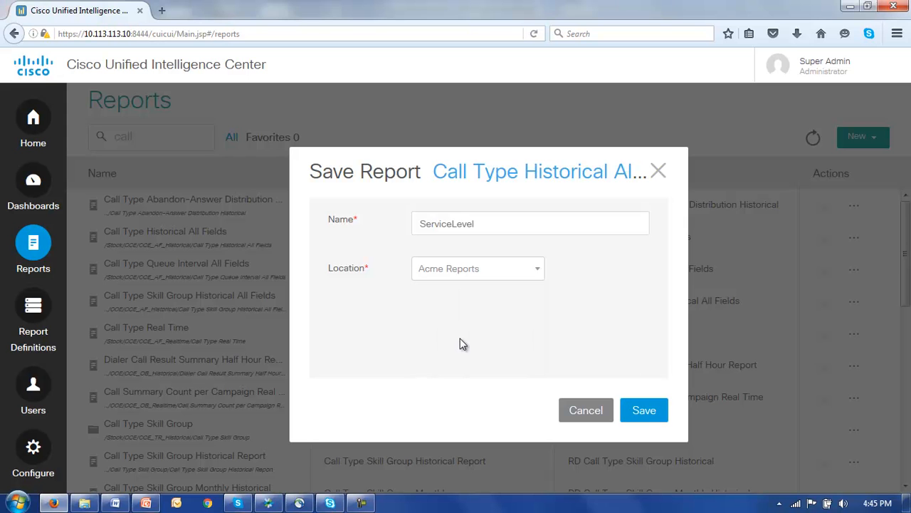
{"action": "left_click", "coordinate": [644, 413]}
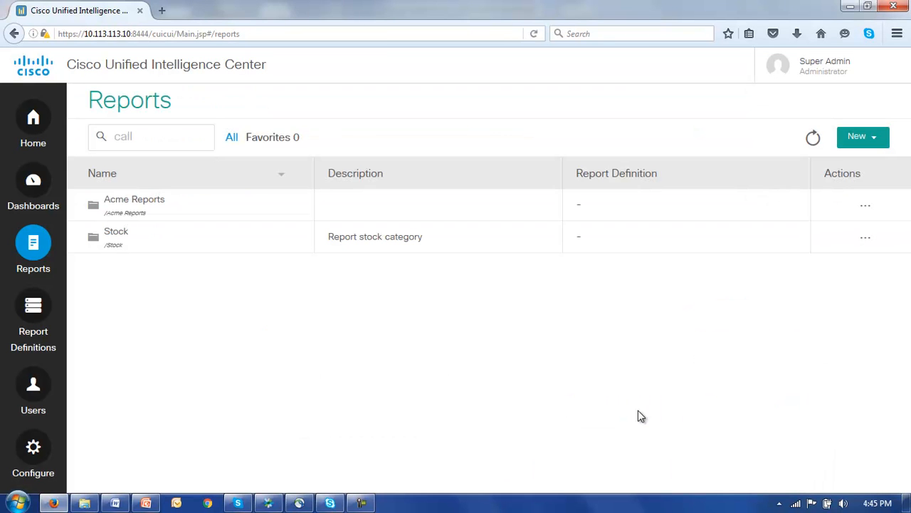
Step: Refresh the report list and open the ServiceLevel report in the Acme Reports folder for editing
{"action": "left_click", "coordinate": [810, 137]}
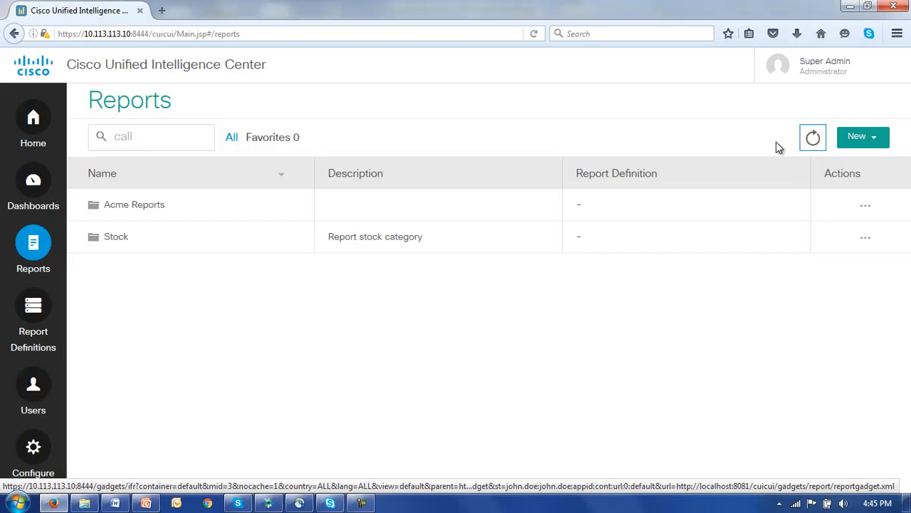
{"action": "left_click", "coordinate": [111, 212]}
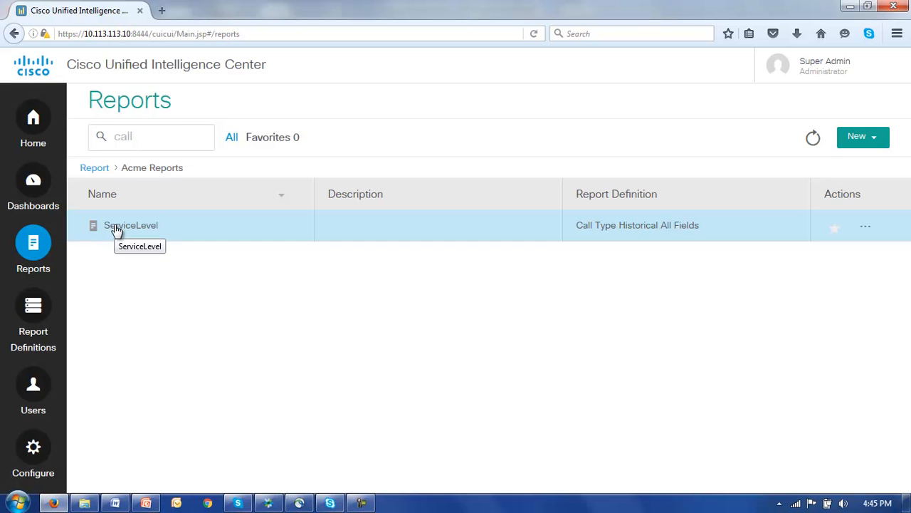
{"action": "left_click", "coordinate": [866, 232]}
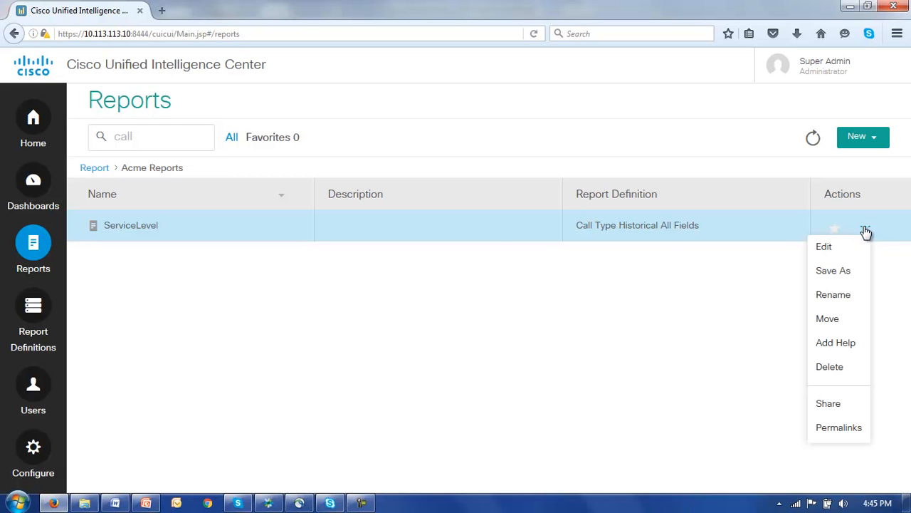
{"action": "left_click", "coordinate": [823, 249]}
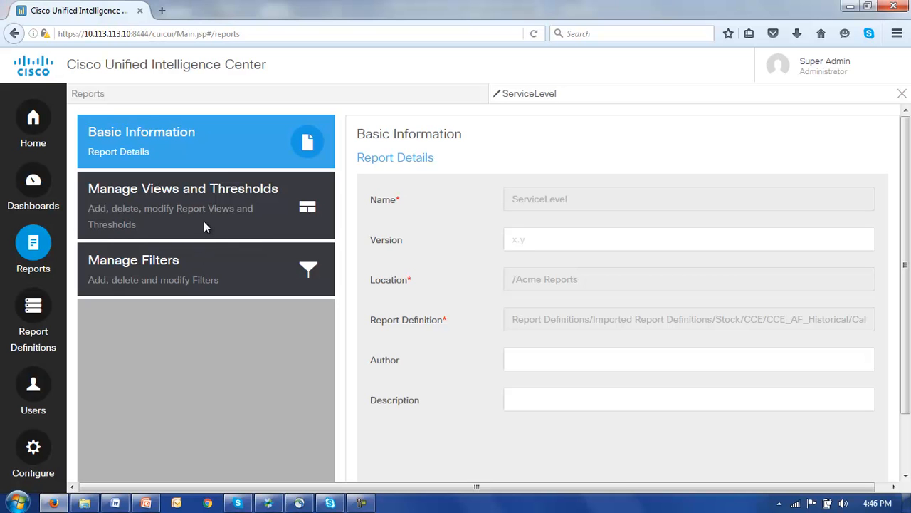
Step: Set the ServiceLevel report's version to 1.0
{"action": "left_click", "coordinate": [518, 240]}
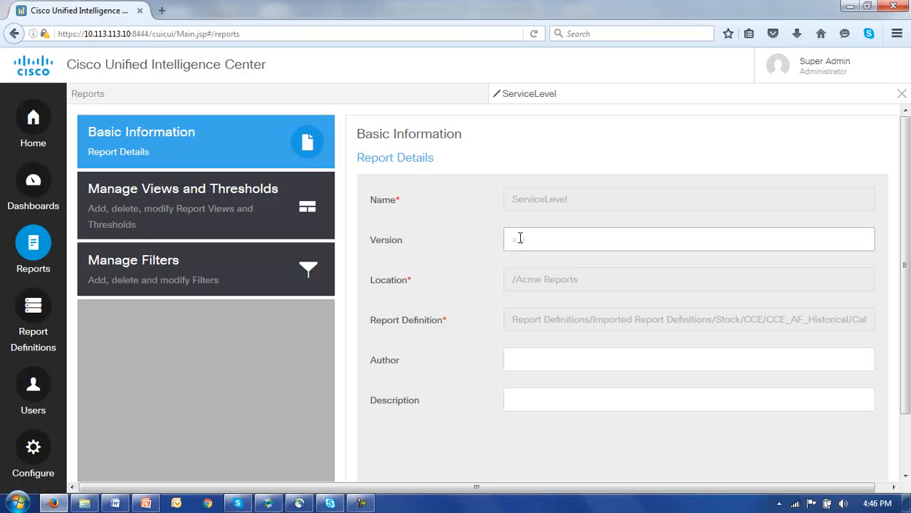
{"action": "type", "text": "1"}
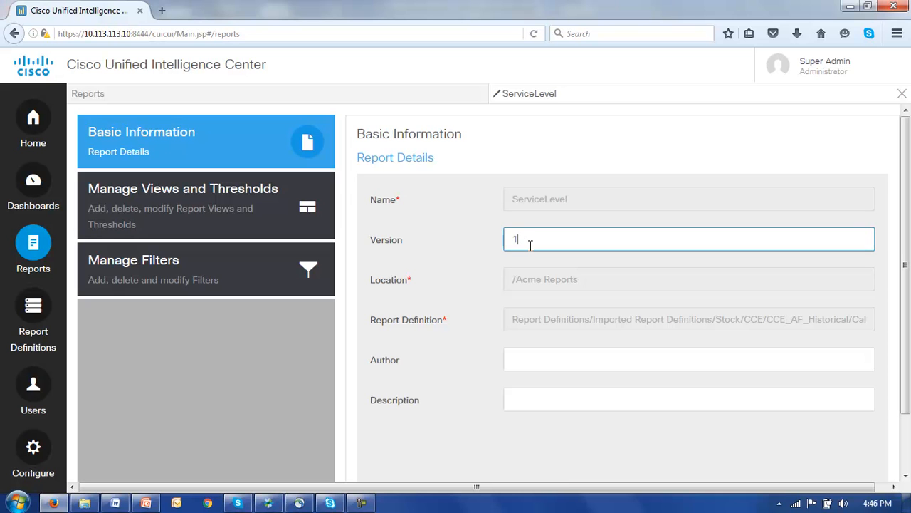
{"action": "type", "text": ".0"}
Step: Proceed to managing the report's views and thresholds and open the default grid view for editing
{"action": "scroll", "coordinate": [902, 248], "scroll_direction": "down", "scroll_amount": 1}
{"action": "scroll", "coordinate": [870, 382], "scroll_direction": "down", "scroll_amount": 1}
{"action": "left_click", "coordinate": [792, 454]}
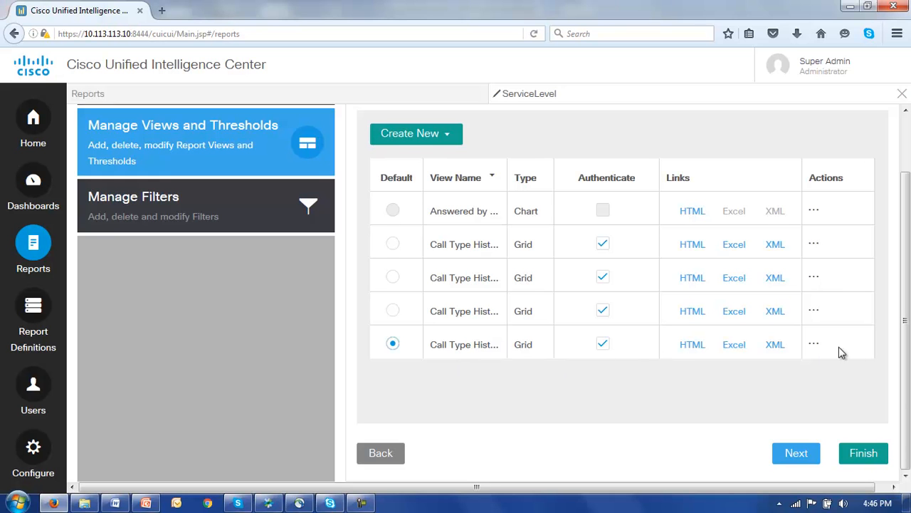
{"action": "left_click", "coordinate": [814, 345]}
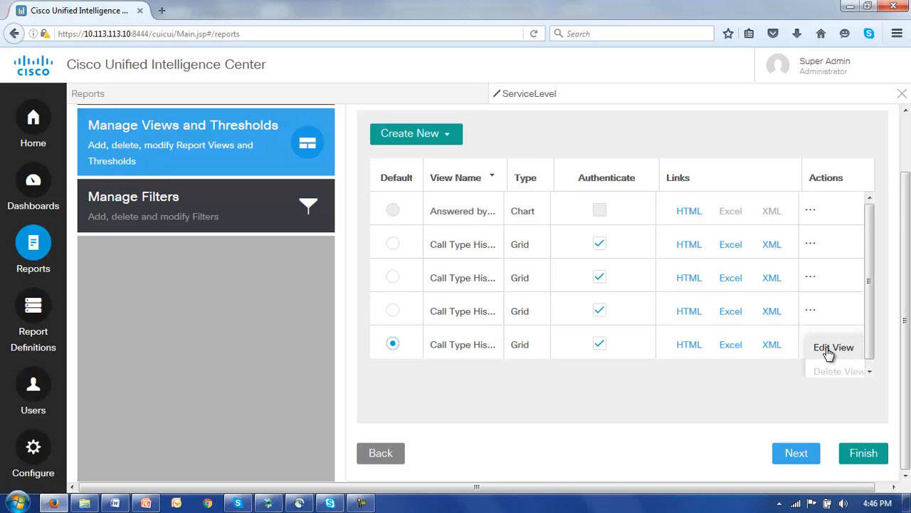
{"action": "left_click", "coordinate": [830, 351]}
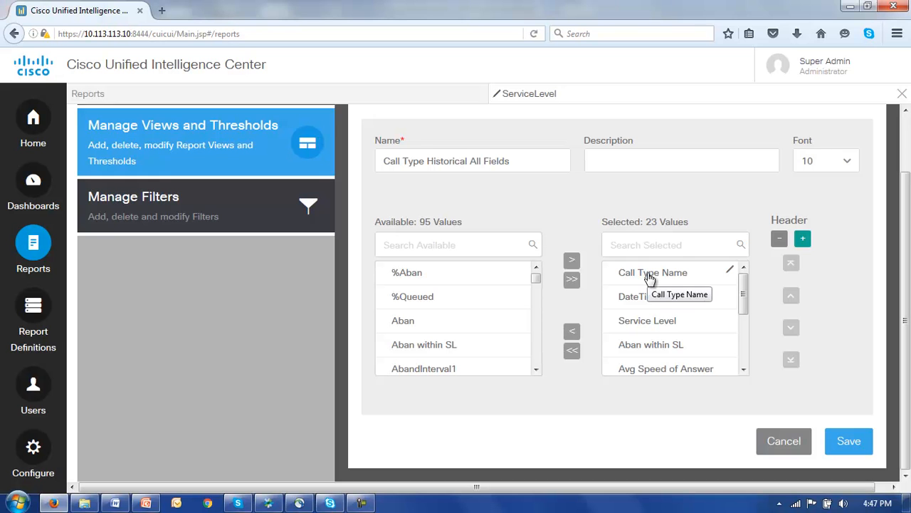
Step: Remove the Tasks and Completed Tasks headers from the grid view's selected values
{"action": "left_click_drag", "start_coordinate": [741, 293], "coordinate": [745, 362]}
{"action": "left_click_drag", "start_coordinate": [739, 297], "coordinate": [739, 282]}
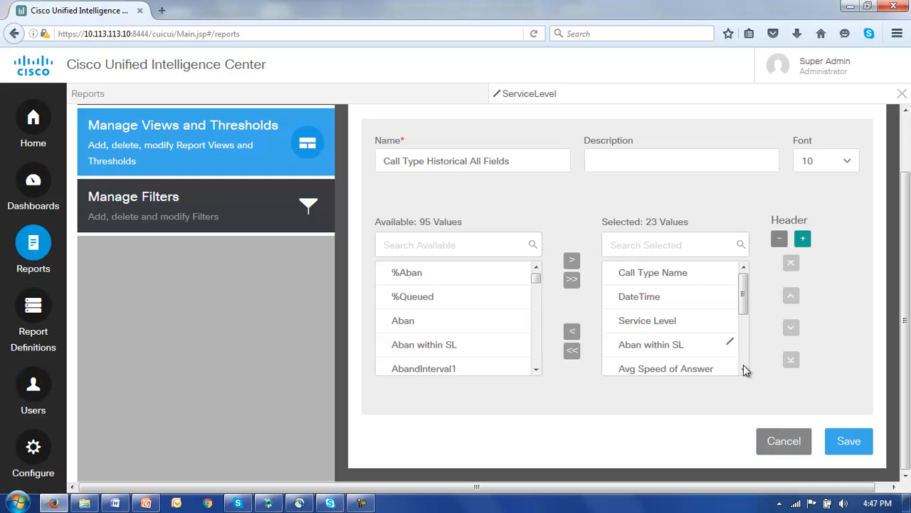
{"action": "left_click", "coordinate": [743, 369]}
{"action": "left_click", "coordinate": [743, 369]}
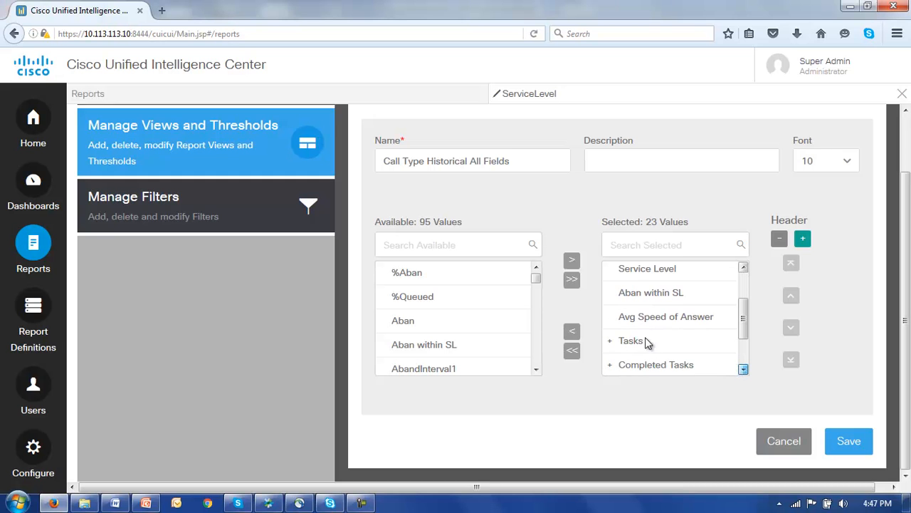
{"action": "scroll", "coordinate": [648, 335], "scroll_direction": "down", "scroll_amount": 1}
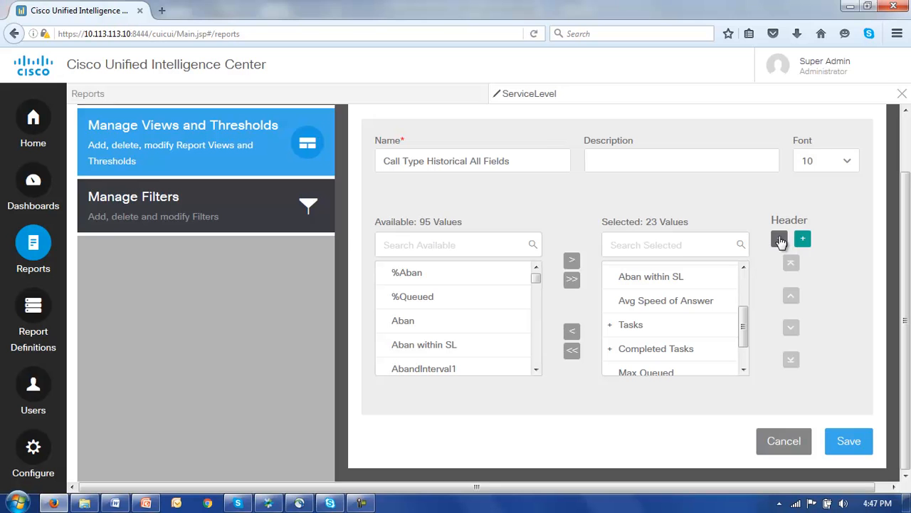
{"action": "left_click", "coordinate": [634, 329]}
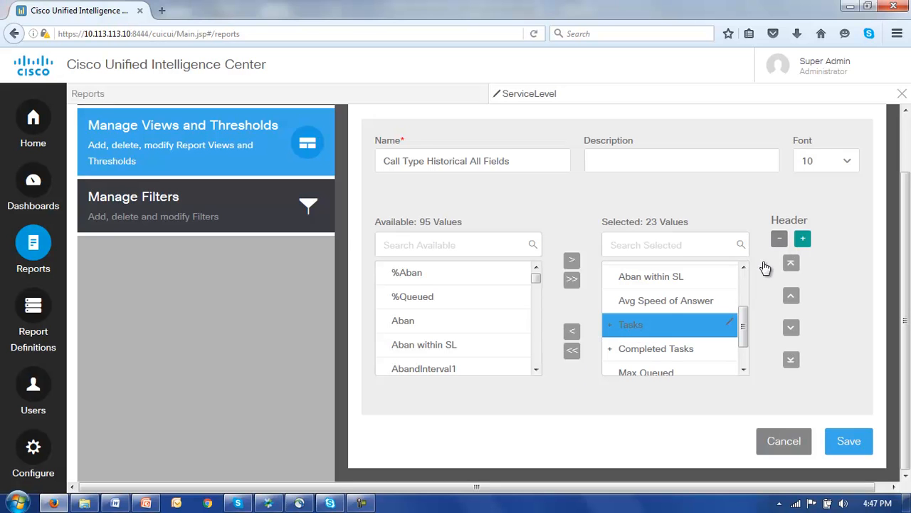
{"action": "left_click", "coordinate": [780, 243]}
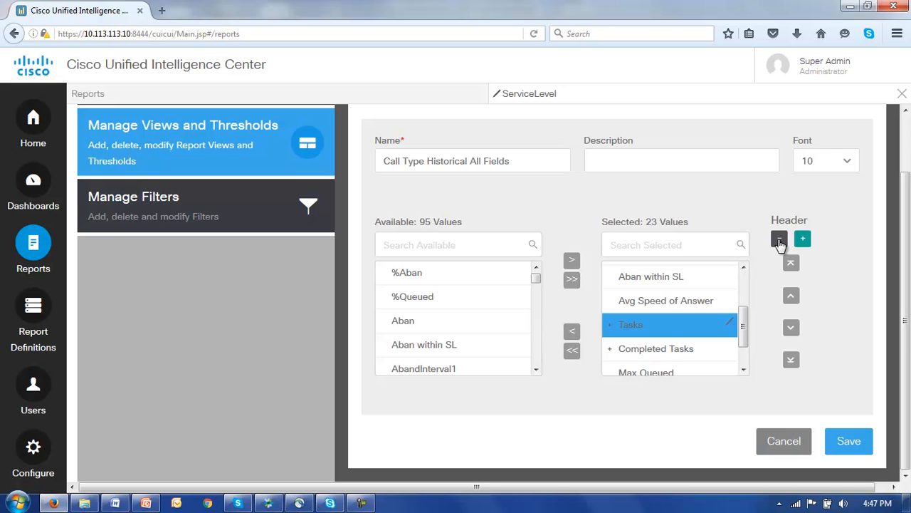
{"action": "left_click", "coordinate": [781, 243]}
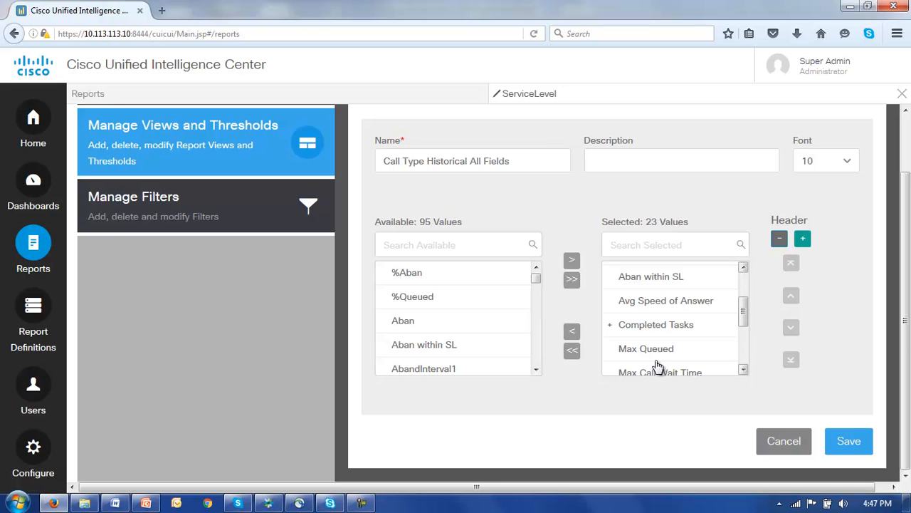
{"action": "left_click", "coordinate": [647, 329]}
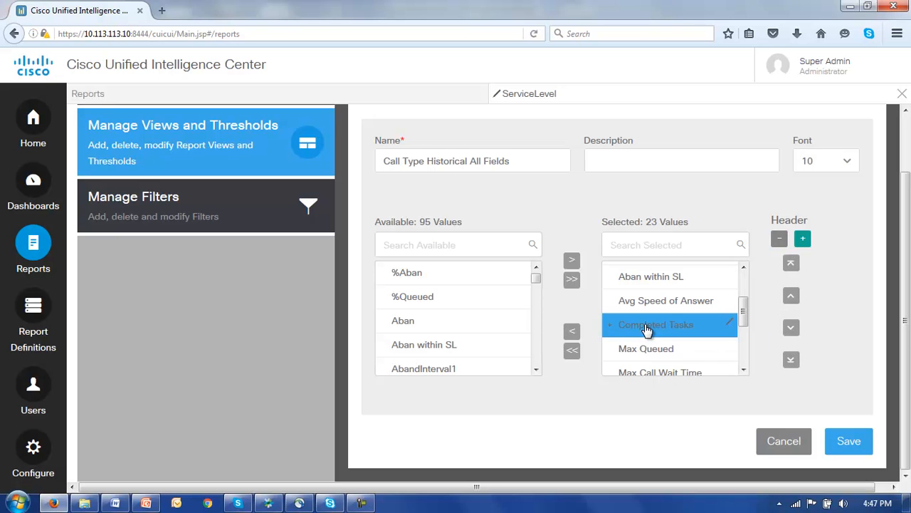
{"action": "left_click", "coordinate": [779, 242]}
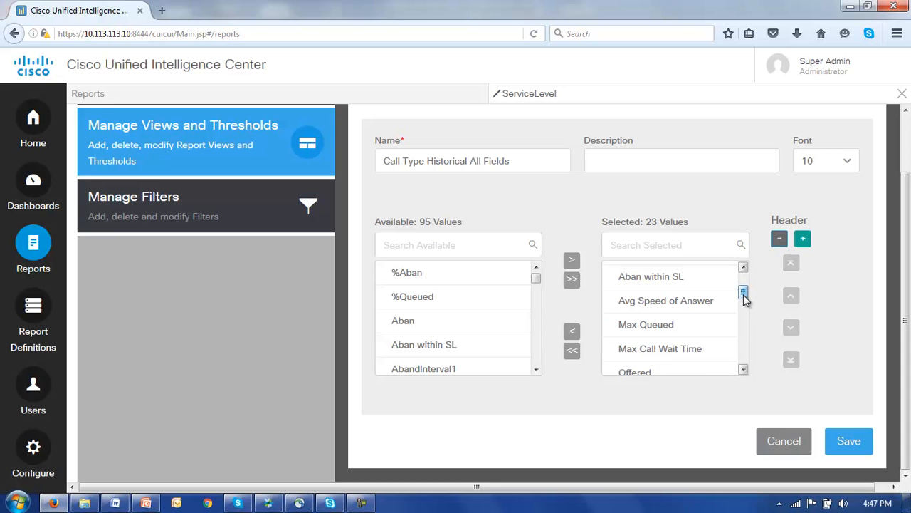
Step: Remove all selected fields from Max Queued through Short Calls from the grid view
{"action": "scroll", "coordinate": [695, 337], "scroll_direction": "up", "scroll_amount": 2}
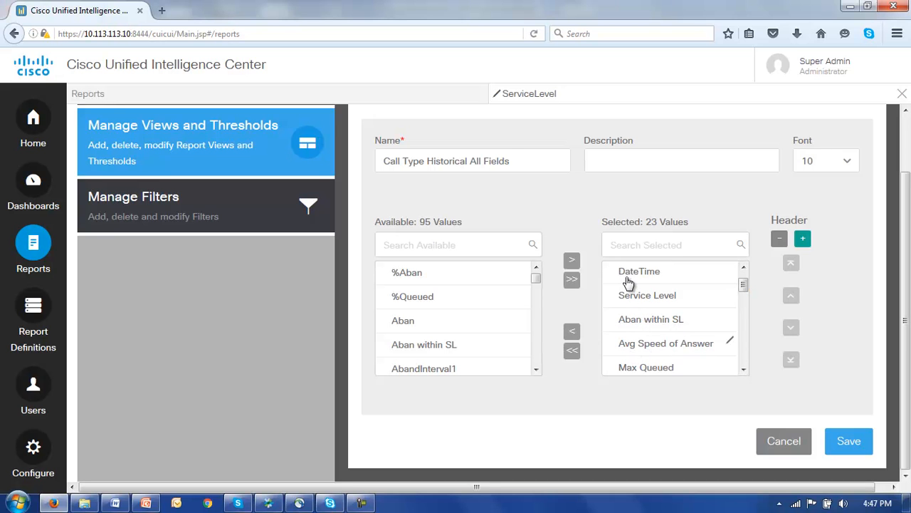
{"action": "scroll", "coordinate": [641, 317], "scroll_direction": "down", "scroll_amount": 1}
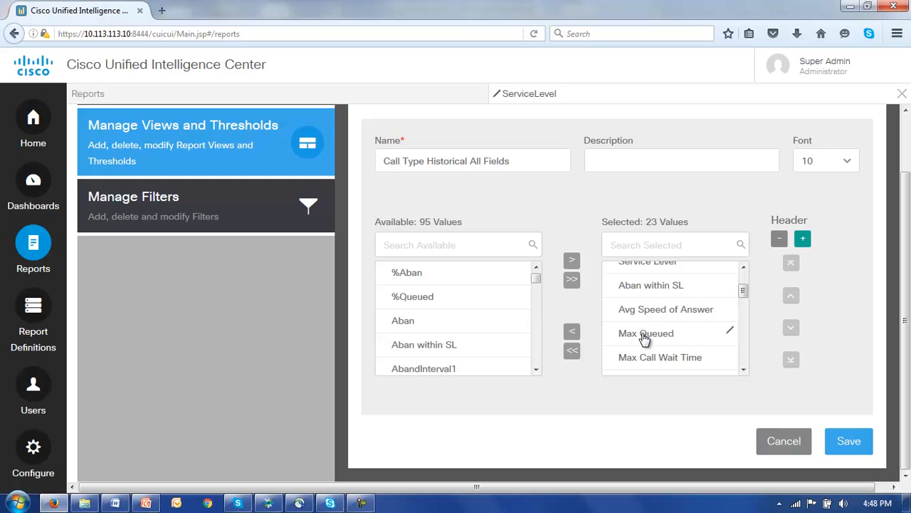
{"action": "left_click", "coordinate": [644, 335]}
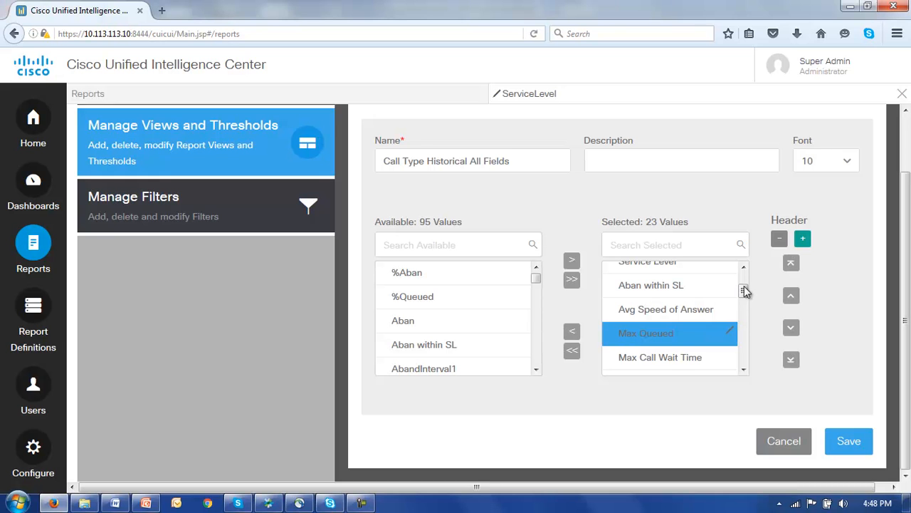
{"action": "left_click_drag", "start_coordinate": [745, 287], "coordinate": [747, 372]}
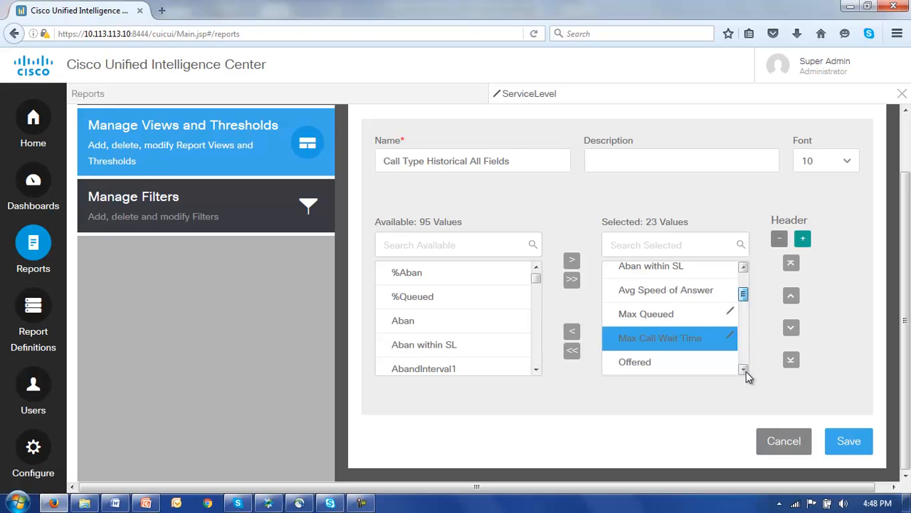
{"action": "left_click", "coordinate": [746, 371]}
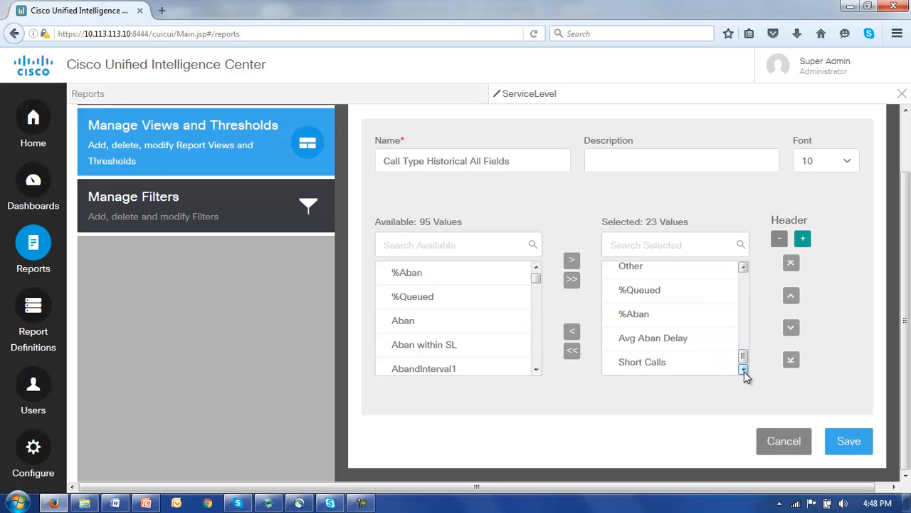
{"action": "key", "text": "ctrl+a"}
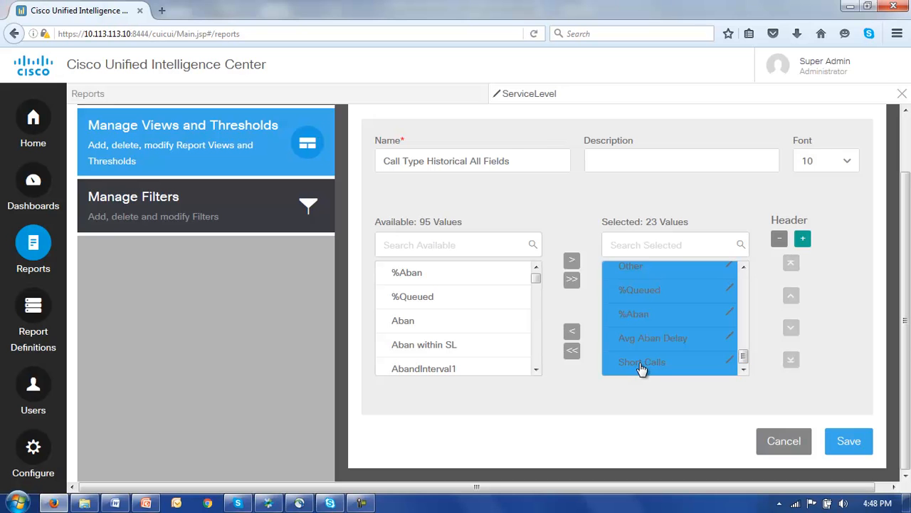
{"action": "left_click", "coordinate": [574, 335]}
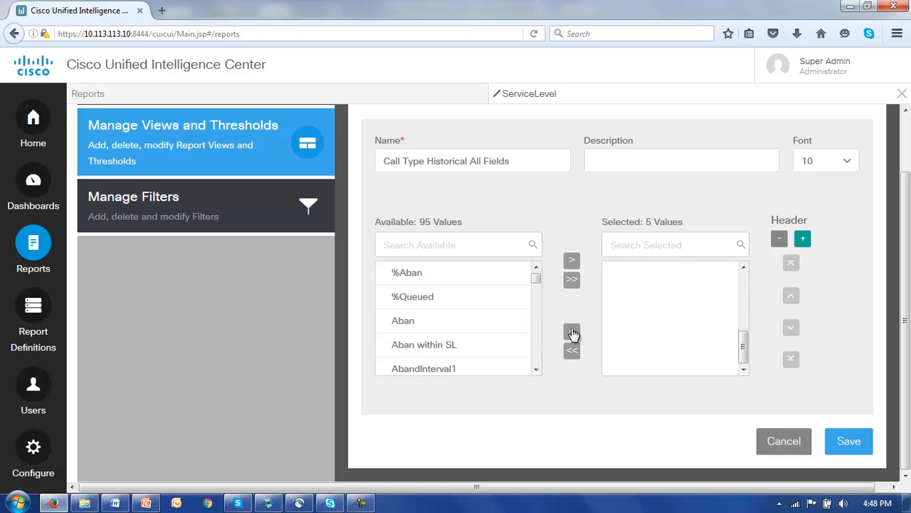
Step: Save the trimmed Call Type Historical All Fields grid view and finish editing the ServiceLevel report
{"action": "left_click_drag", "start_coordinate": [743, 339], "coordinate": [746, 361]}
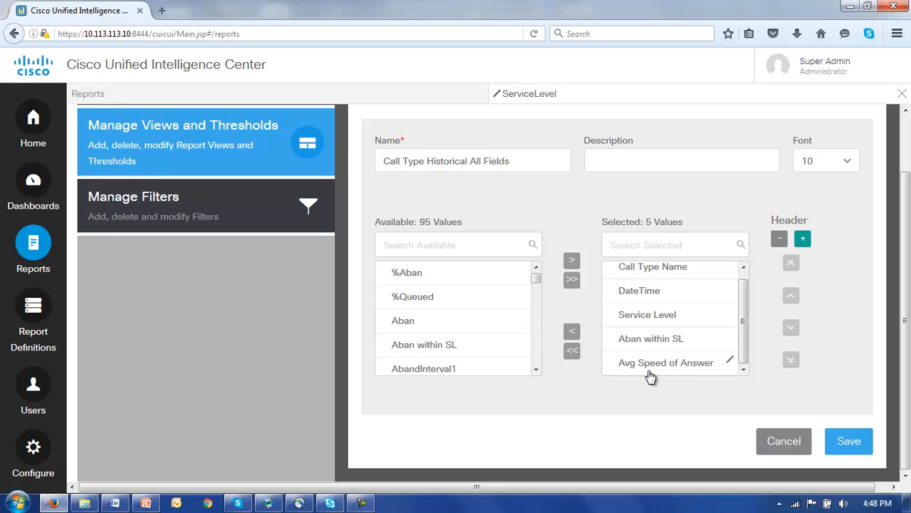
{"action": "left_click", "coordinate": [846, 443]}
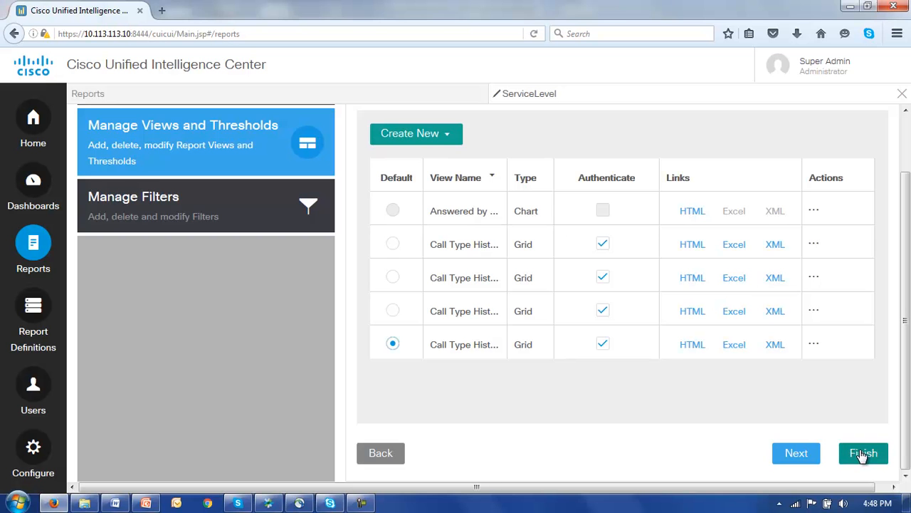
{"action": "left_click", "coordinate": [858, 454]}
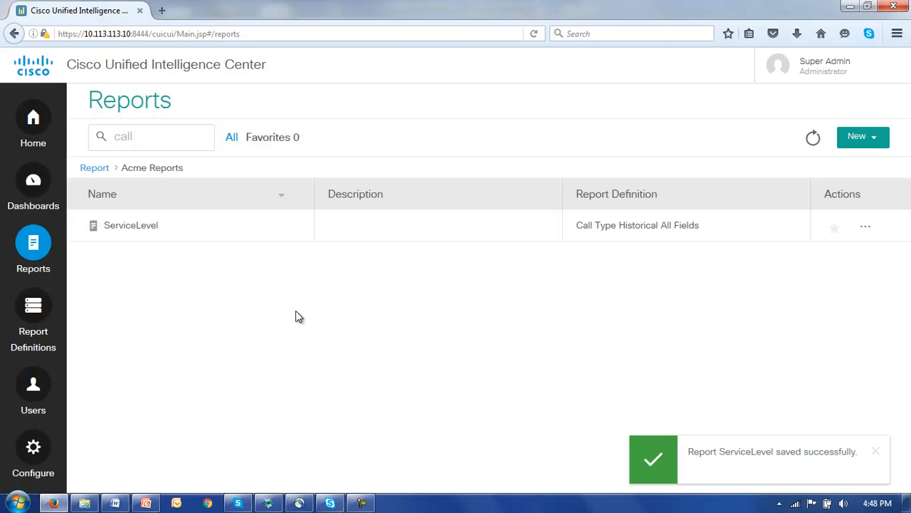
Step: Open the ServiceLevel report and set its filter's date range to Year to Date, saving the chosen filter as default
{"action": "left_click", "coordinate": [131, 227]}
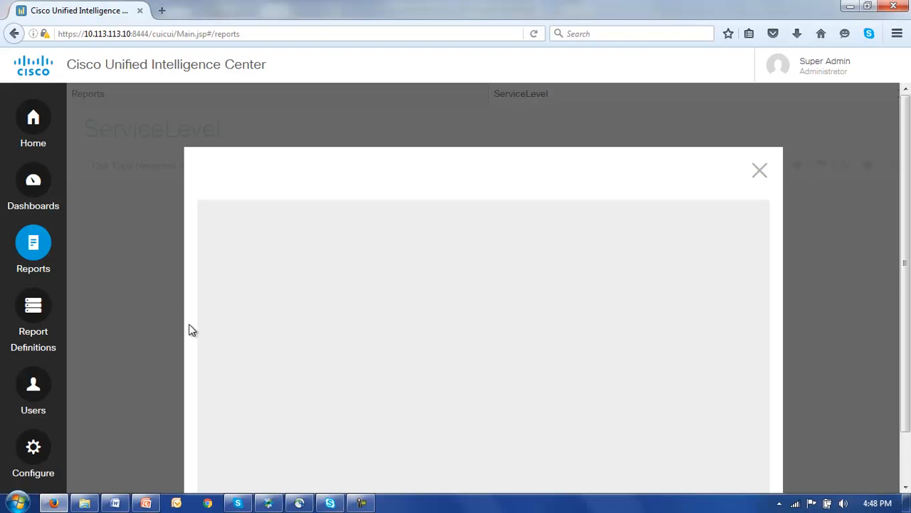
{"action": "scroll", "coordinate": [906, 274], "scroll_direction": "down", "scroll_amount": 2}
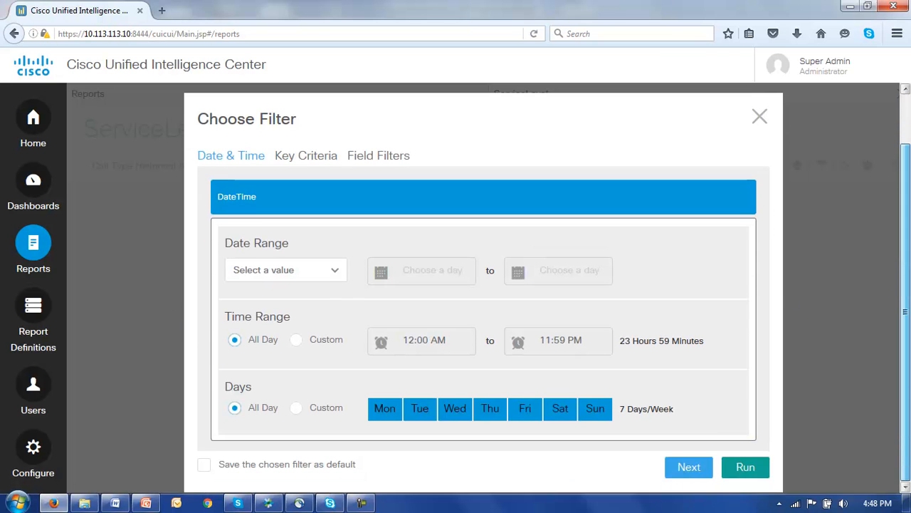
{"action": "left_click", "coordinate": [335, 270]}
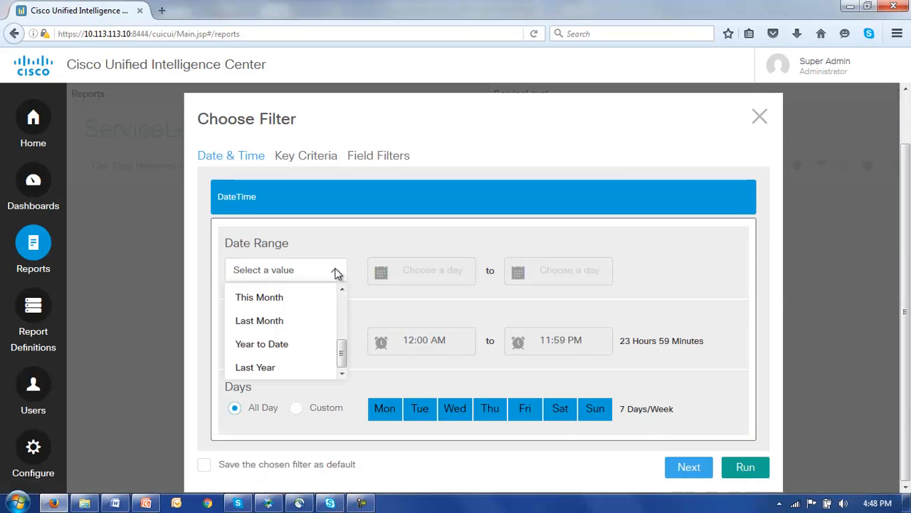
{"action": "left_click", "coordinate": [251, 346]}
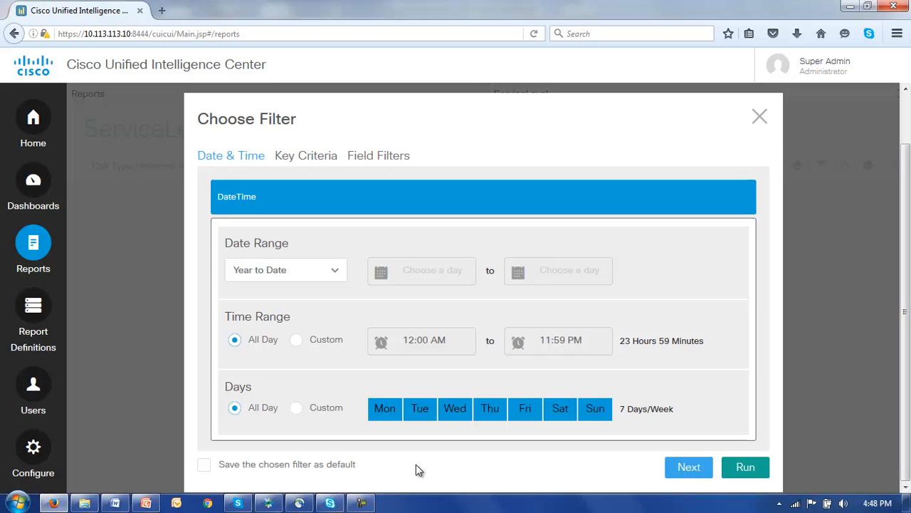
{"action": "left_click", "coordinate": [205, 466]}
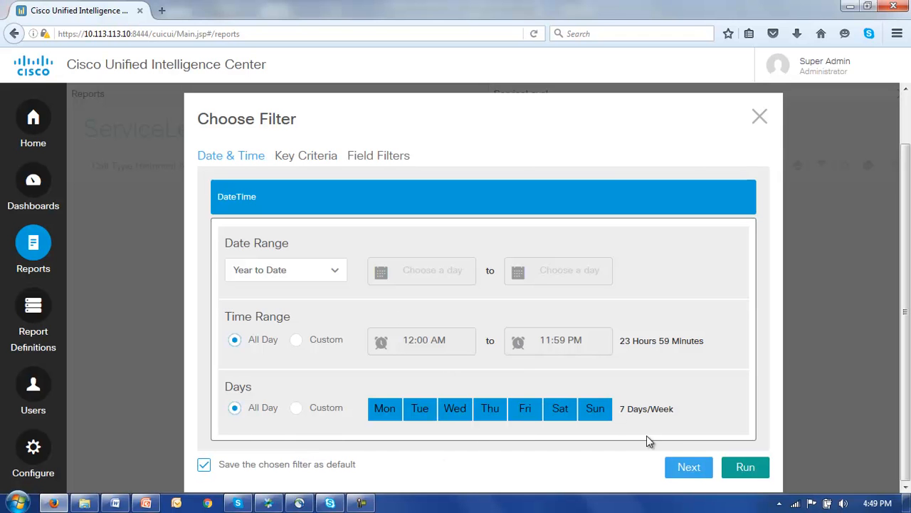
Step: Add all available call types to the filter's key criteria and run the report without field filters
{"action": "left_click", "coordinate": [688, 470]}
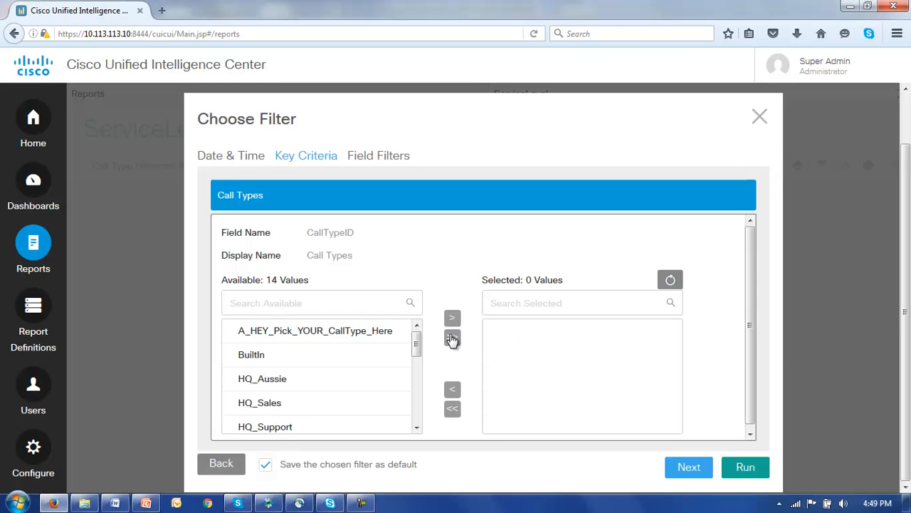
{"action": "left_click", "coordinate": [453, 339]}
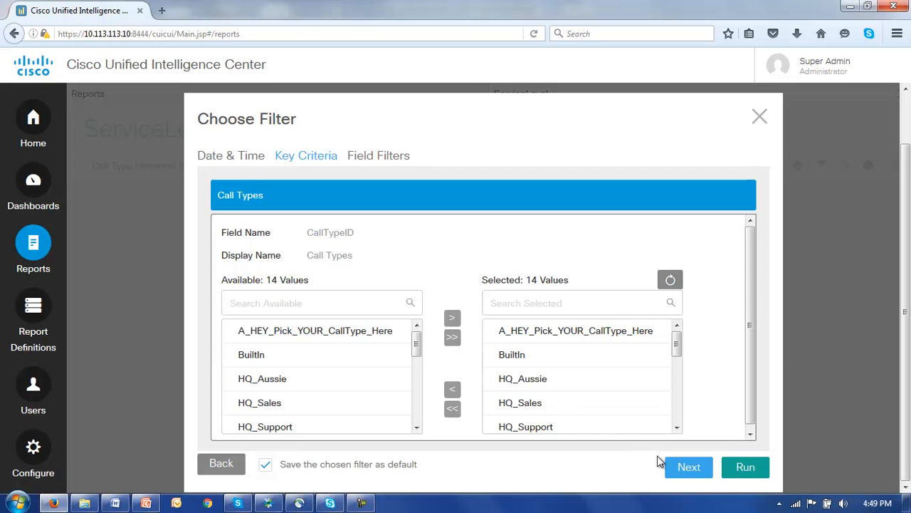
{"action": "left_click", "coordinate": [686, 468]}
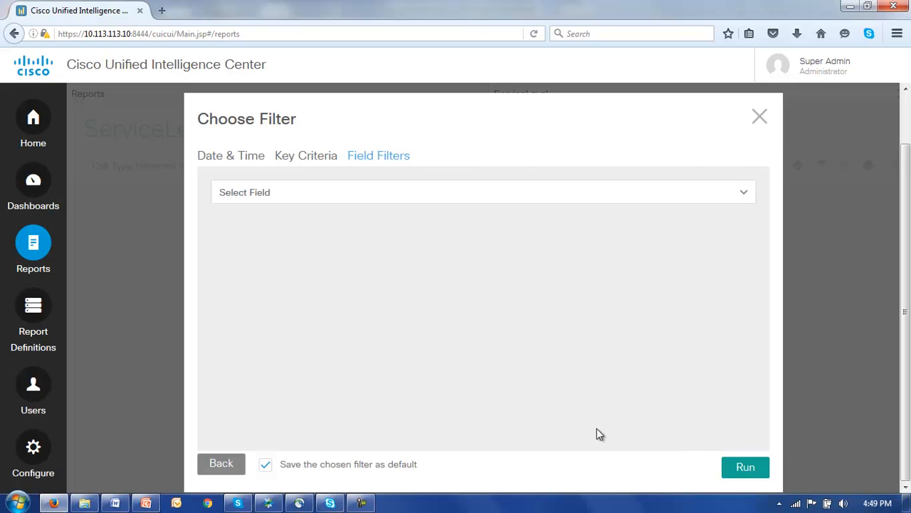
{"action": "left_click", "coordinate": [746, 468]}
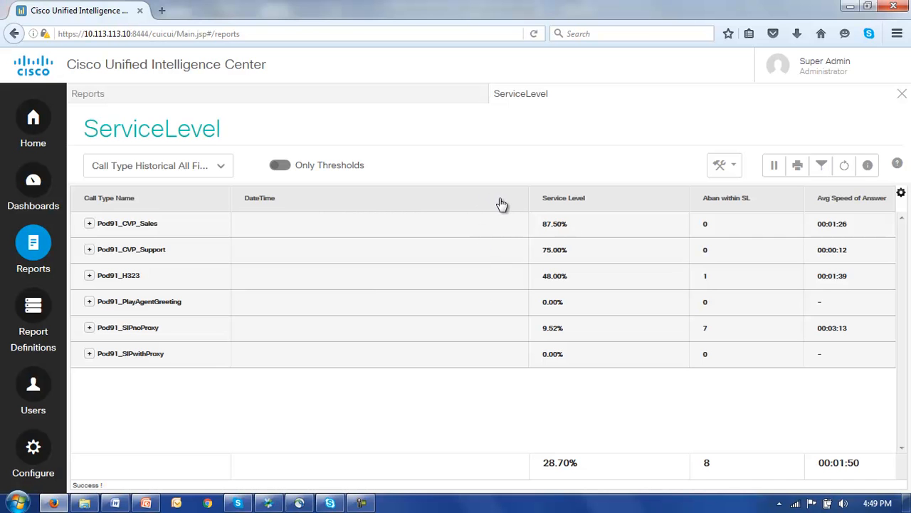
Step: Open the report's current view for editing and set its font size to 14
{"action": "left_click", "coordinate": [734, 169]}
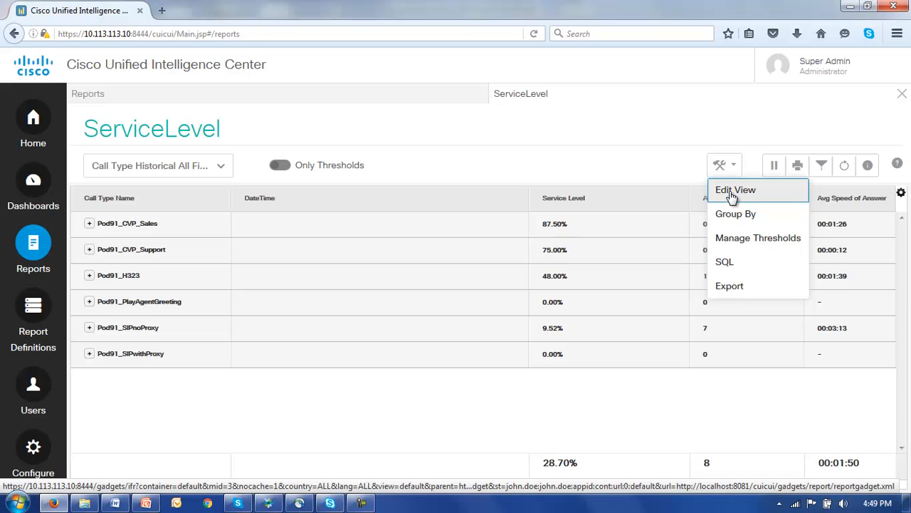
{"action": "left_click", "coordinate": [732, 193]}
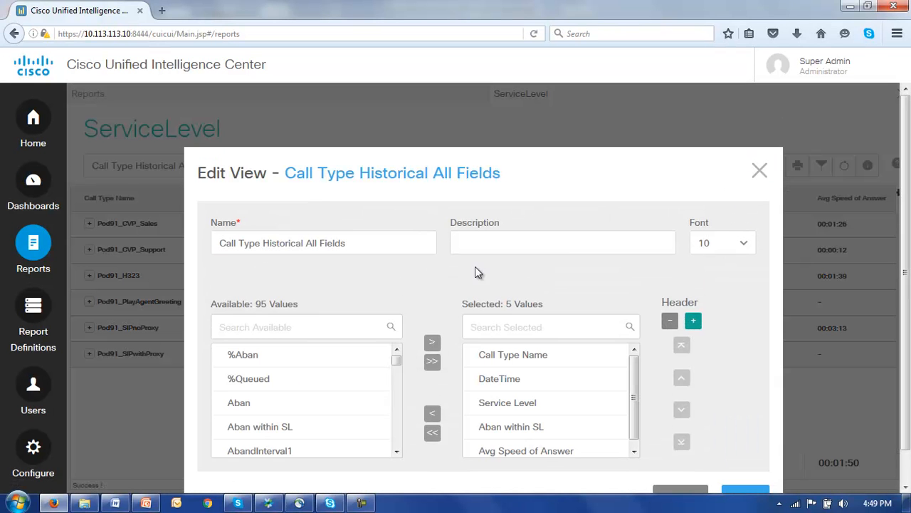
{"action": "scroll", "coordinate": [910, 299], "scroll_direction": "down", "scroll_amount": 1}
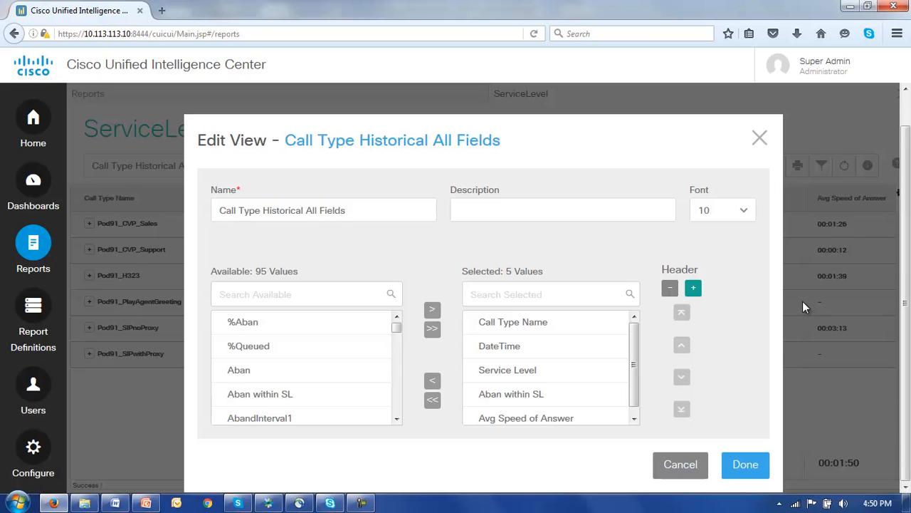
{"action": "left_click", "coordinate": [744, 211]}
{"action": "scroll", "coordinate": [748, 238], "scroll_direction": "down", "scroll_amount": 1}
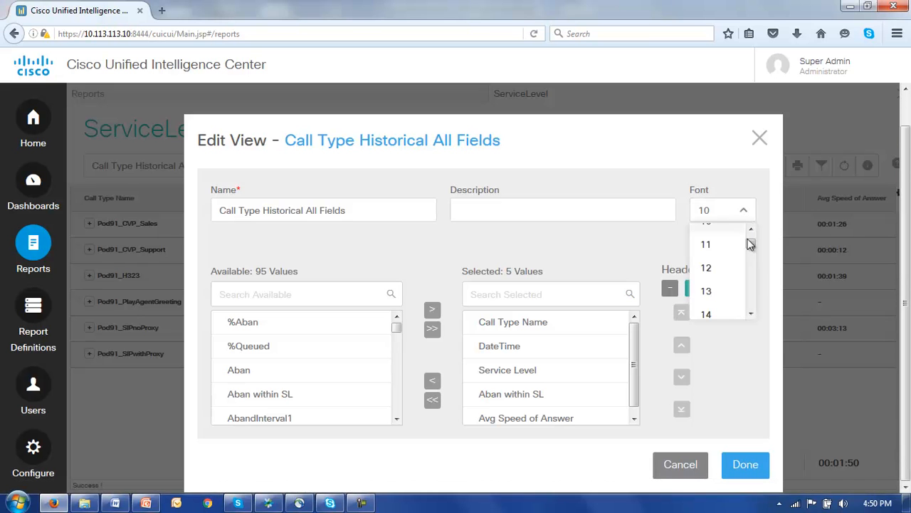
{"action": "left_click", "coordinate": [752, 313]}
{"action": "left_click", "coordinate": [708, 289]}
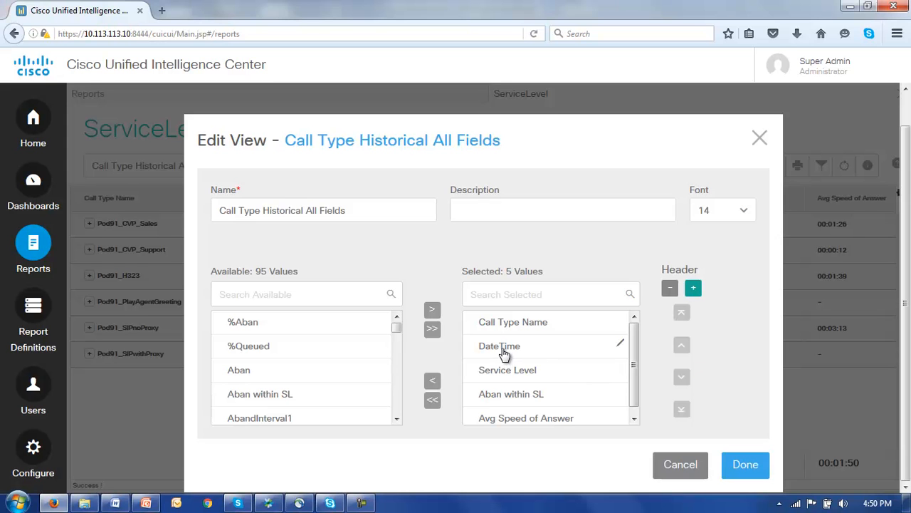
Step: Reduce the column width of the DateTime field in the view
{"action": "left_click", "coordinate": [621, 347]}
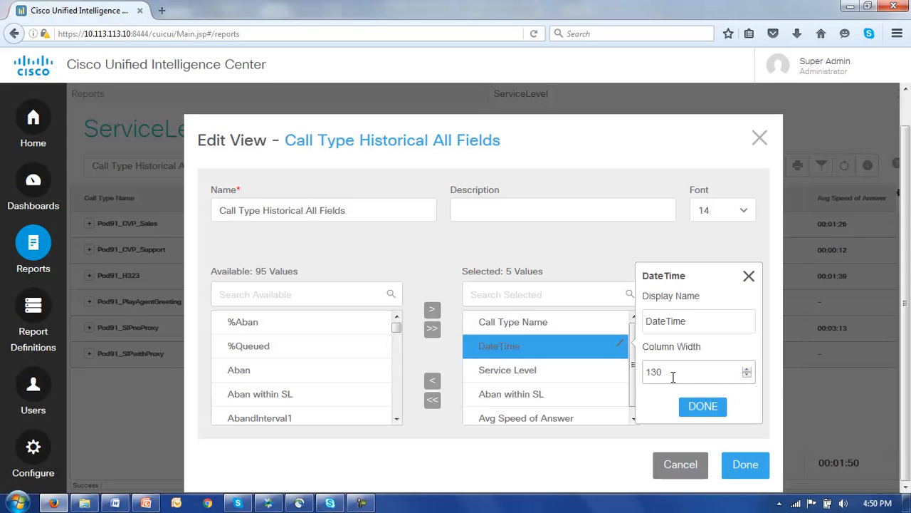
{"action": "left_click", "coordinate": [746, 376]}
{"action": "left_click", "coordinate": [745, 376]}
{"action": "left_click", "coordinate": [745, 376]}
{"action": "left_click", "coordinate": [745, 376]}
{"action": "left_click", "coordinate": [745, 376]}
{"action": "left_click", "coordinate": [746, 376]}
{"action": "left_click", "coordinate": [746, 376]}
{"action": "left_click", "coordinate": [746, 376]}
{"action": "left_click", "coordinate": [746, 376]}
{"action": "left_click", "coordinate": [745, 376]}
{"action": "left_click", "coordinate": [745, 376]}
{"action": "left_click", "coordinate": [745, 376]}
{"action": "left_click", "coordinate": [745, 376]}
{"action": "left_click", "coordinate": [745, 376]}
{"action": "left_click", "coordinate": [745, 376]}
{"action": "left_click", "coordinate": [745, 375]}
{"action": "left_click", "coordinate": [746, 376]}
{"action": "left_click", "coordinate": [746, 376]}
{"action": "left_click", "coordinate": [746, 376]}
{"action": "left_click", "coordinate": [745, 376]}
{"action": "left_click", "coordinate": [700, 409]}
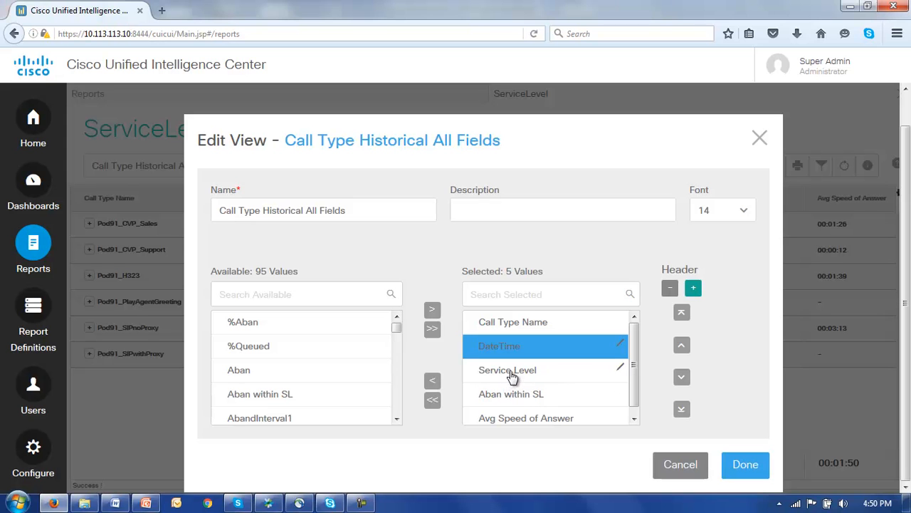
Step: Set the Service Level field's column width to 30 and apply the view changes to the report
{"action": "left_click", "coordinate": [620, 369]}
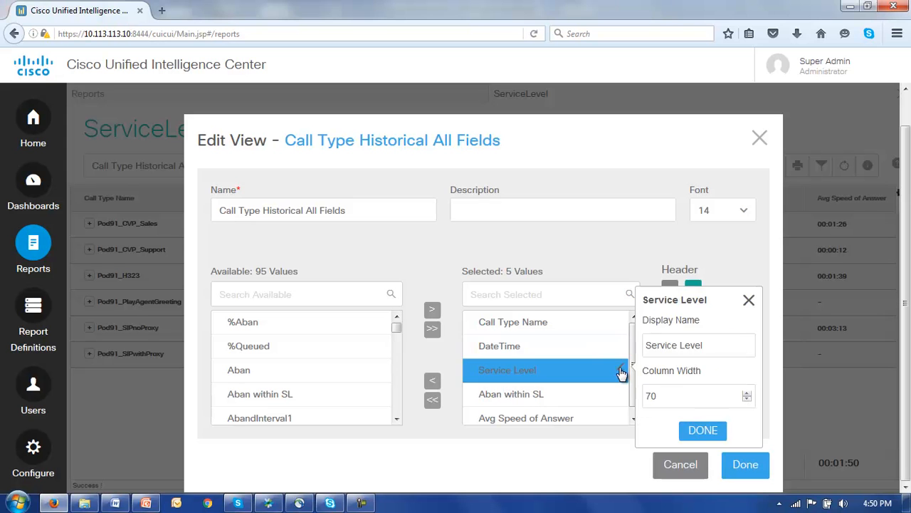
{"action": "left_click", "coordinate": [746, 400]}
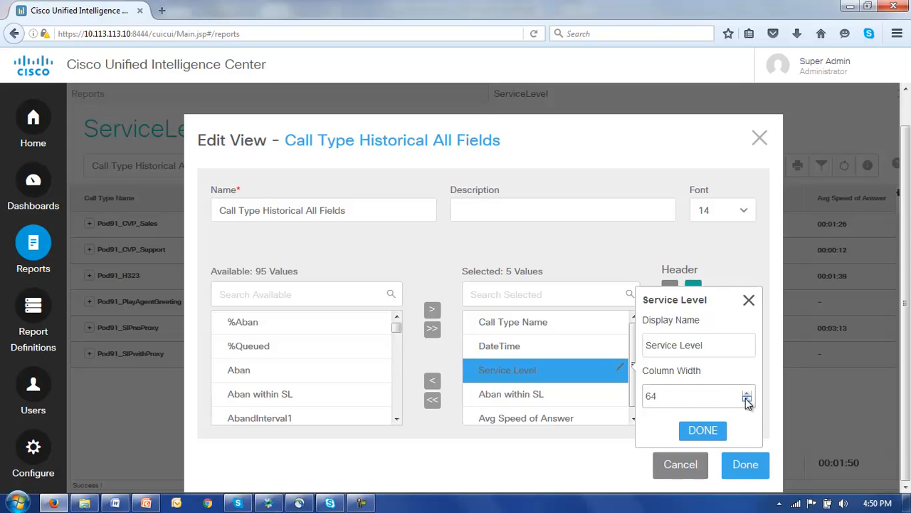
{"action": "left_click", "coordinate": [745, 399]}
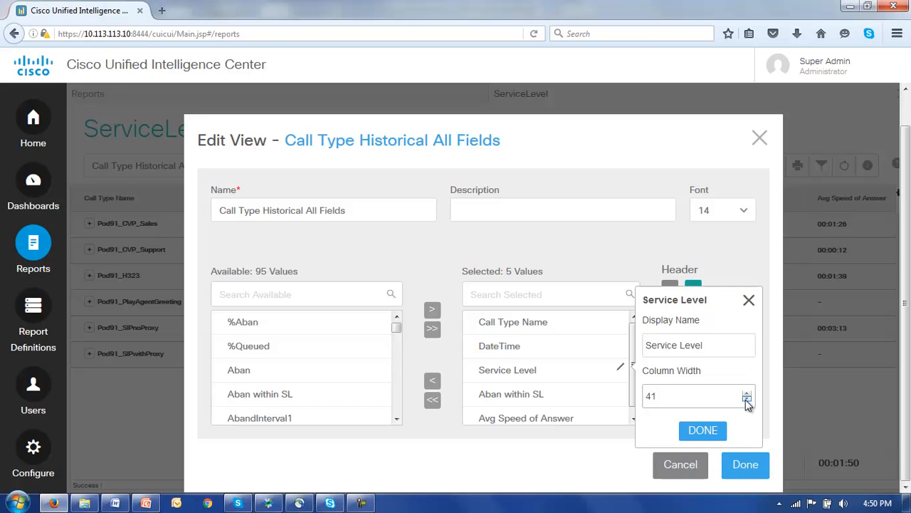
{"action": "left_click", "coordinate": [745, 399]}
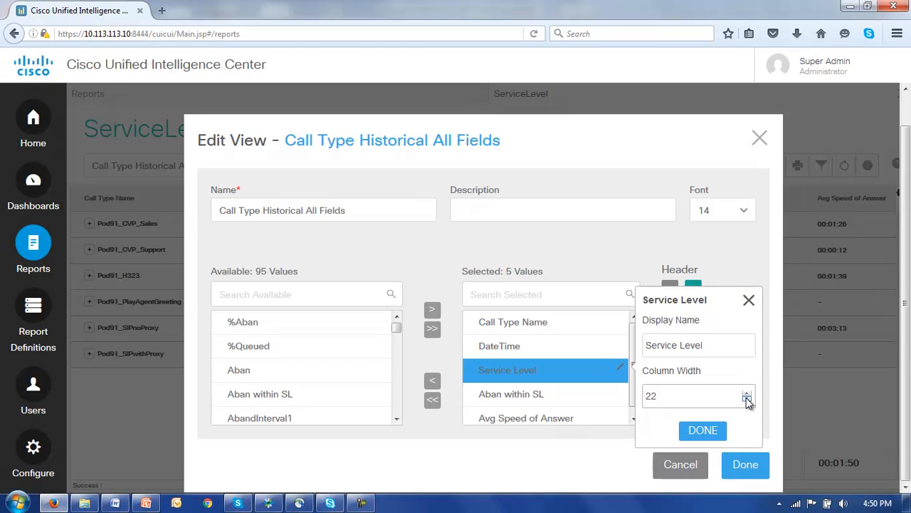
{"action": "left_click", "coordinate": [746, 396]}
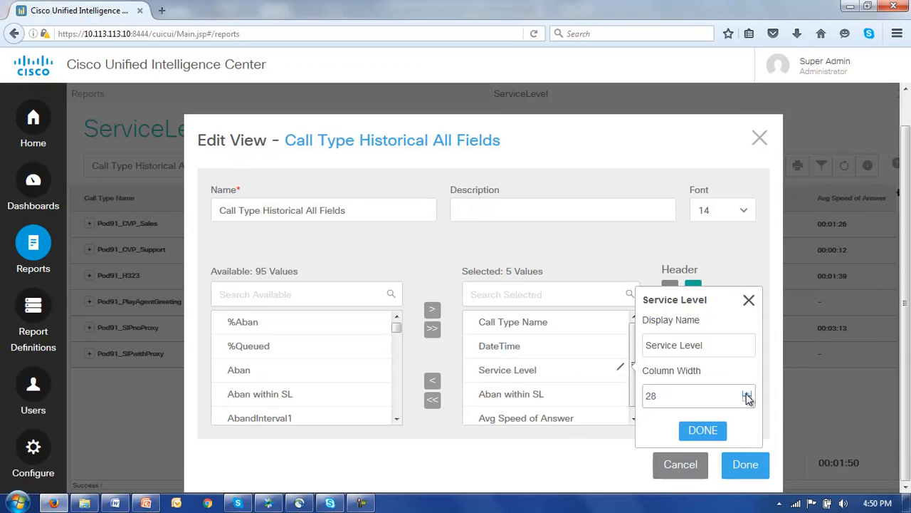
{"action": "left_click", "coordinate": [747, 394]}
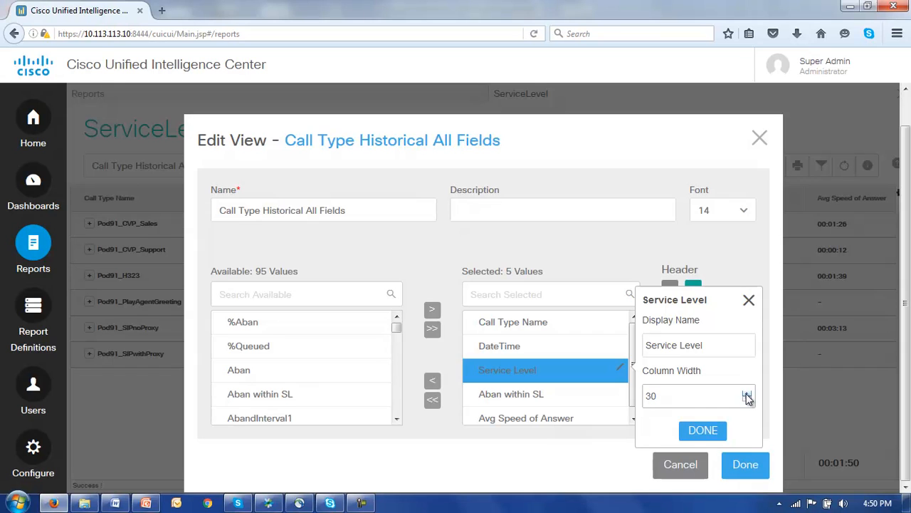
{"action": "left_click", "coordinate": [698, 431]}
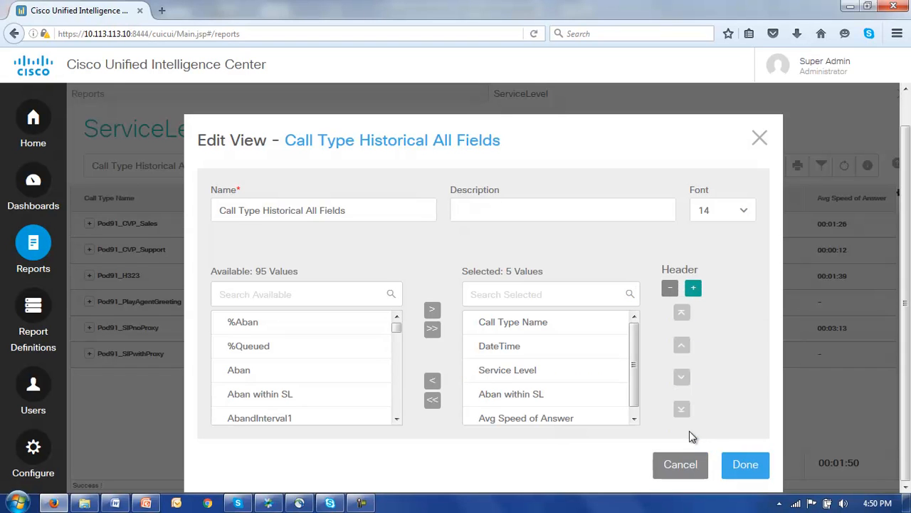
{"action": "left_click", "coordinate": [744, 470]}
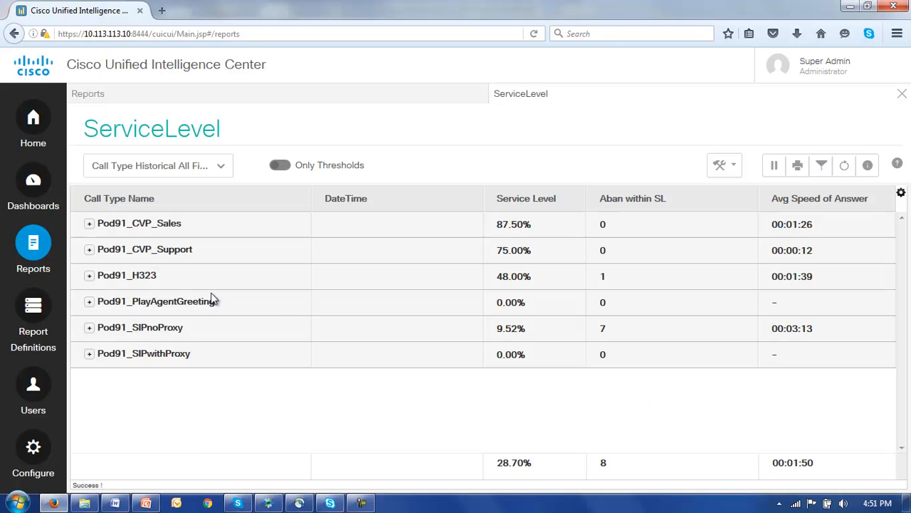
Step: Expand the Pod91_CVP_Sales group and examine its individual date and time rows
{"action": "left_click", "coordinate": [89, 225]}
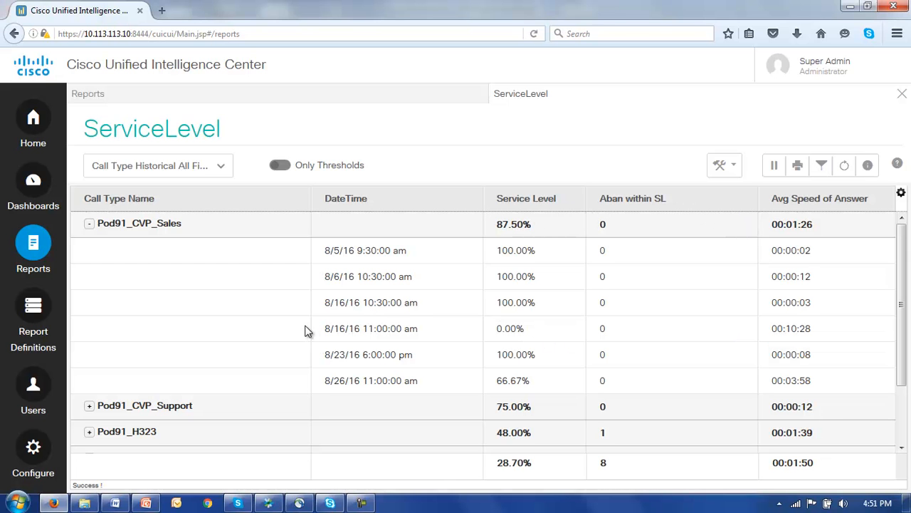
{"action": "scroll", "coordinate": [293, 322], "scroll_direction": "down", "scroll_amount": 2}
{"action": "scroll", "coordinate": [293, 322], "scroll_direction": "up", "scroll_amount": 2}
Step: Open the current view for editing and add a header with the display name Performance data
{"action": "left_click", "coordinate": [731, 167]}
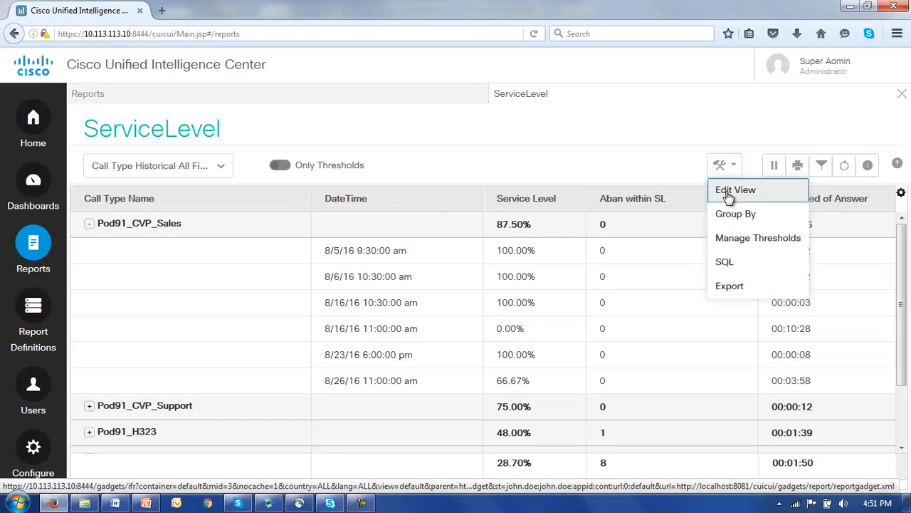
{"action": "left_click", "coordinate": [729, 196]}
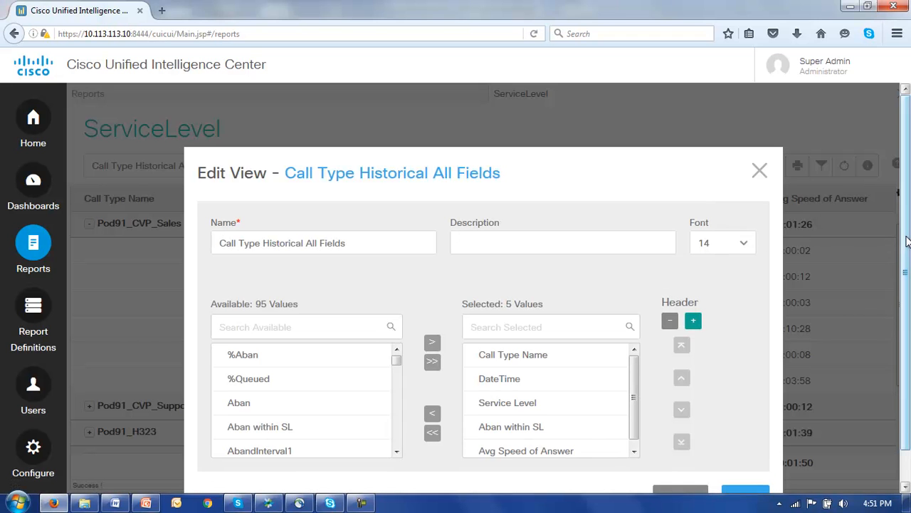
{"action": "scroll", "coordinate": [906, 242], "scroll_direction": "down", "scroll_amount": 1}
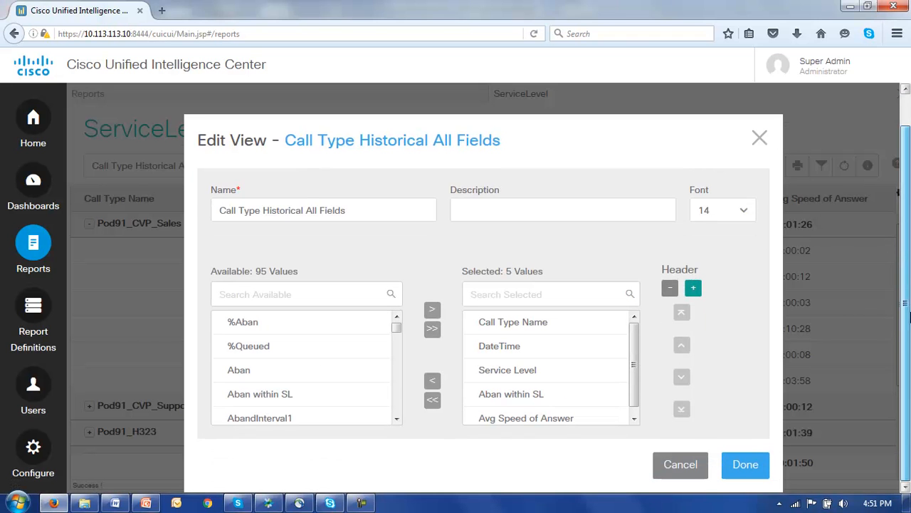
{"action": "left_click", "coordinate": [693, 289]}
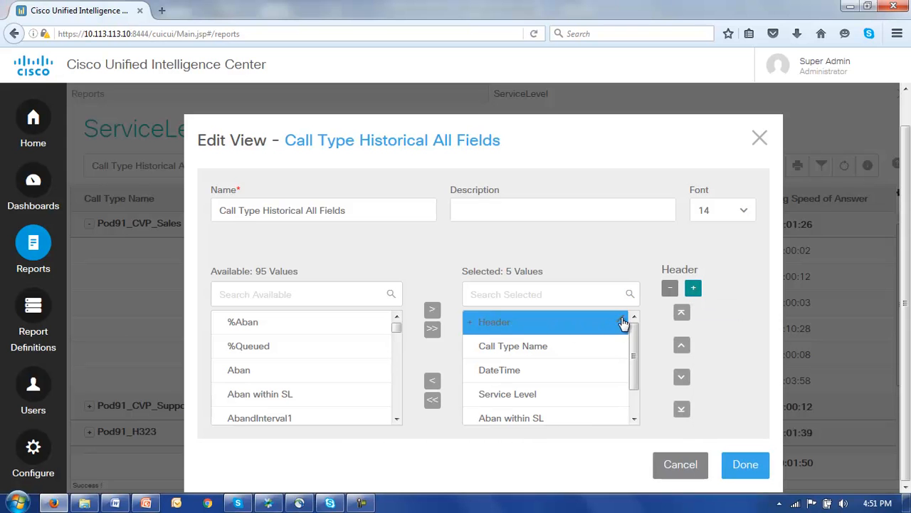
{"action": "left_click", "coordinate": [622, 323]}
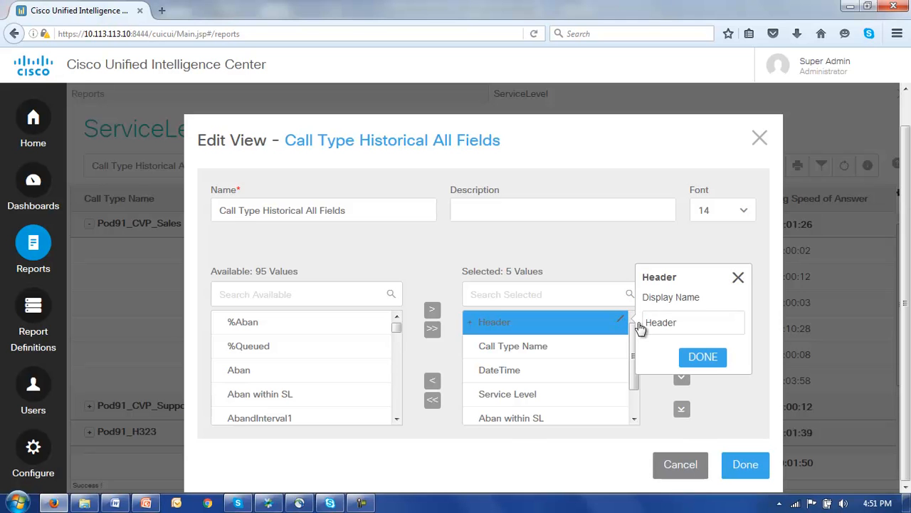
{"action": "left_click", "coordinate": [648, 323]}
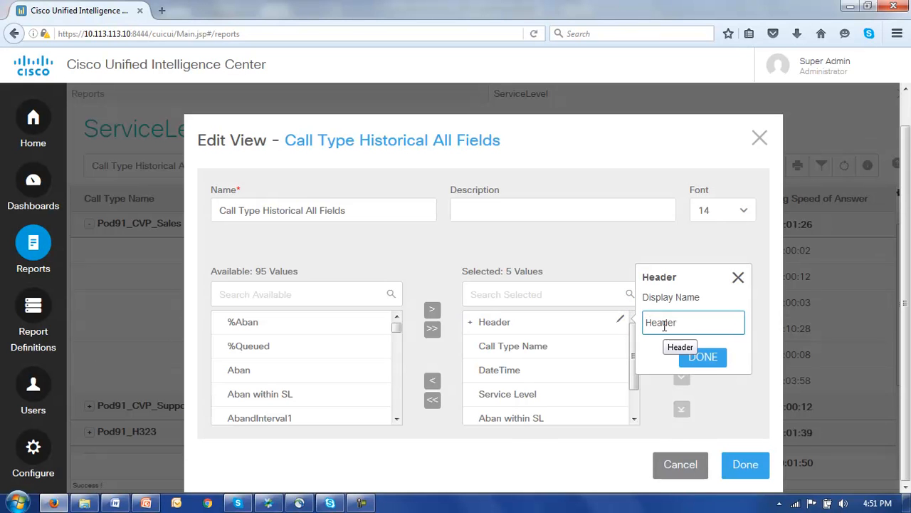
{"action": "type", "text": "Performa"}
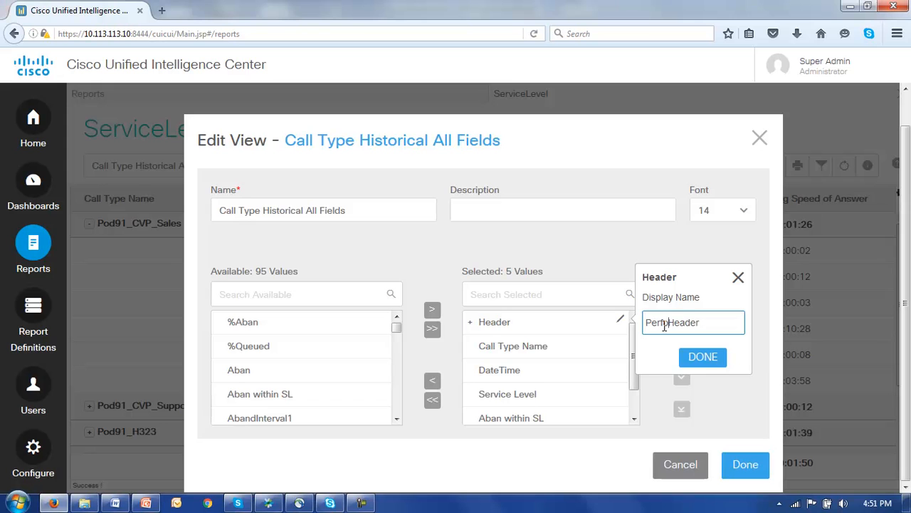
{"action": "type", "text": "nce dat"}
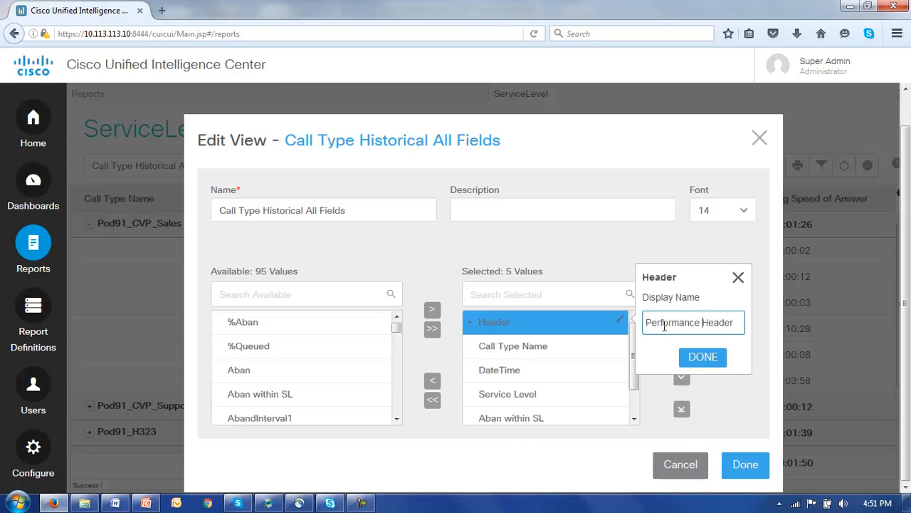
{"action": "type", "text": "a"}
{"action": "key", "text": "Delete"}
{"action": "key", "text": "Delete"}
{"action": "key", "text": "Delete"}
{"action": "key", "text": "Delete"}
{"action": "key", "text": "Delete"}
{"action": "key", "text": "Delete"}
{"action": "left_click", "coordinate": [703, 362]}
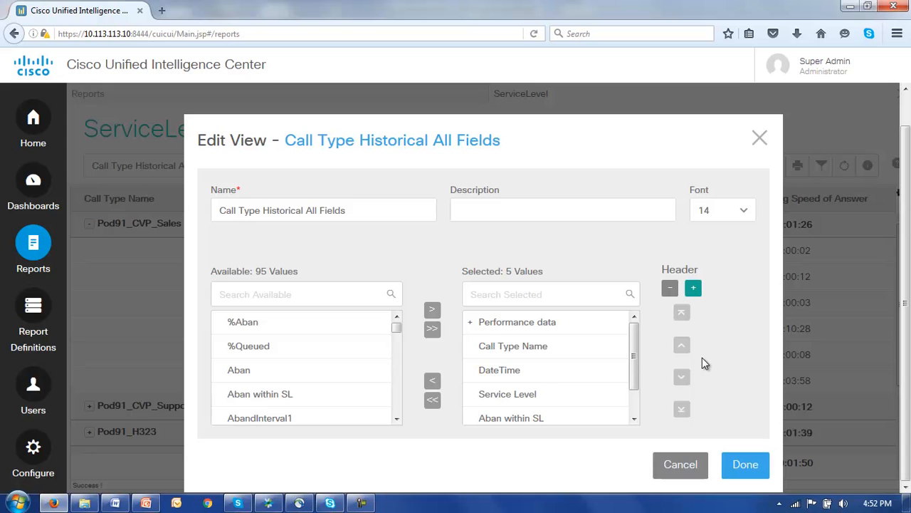
Step: Move the Performance data header below the DateTime field in the selected values
{"action": "left_click", "coordinate": [501, 329]}
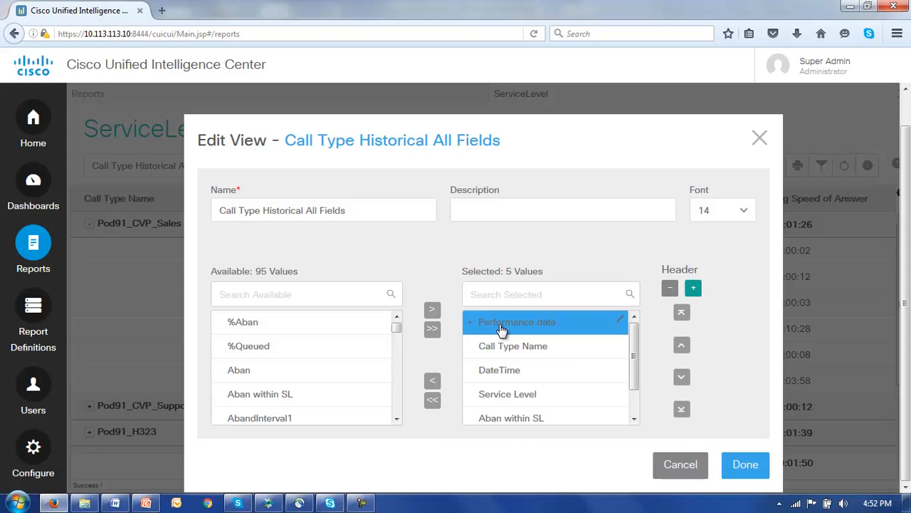
{"action": "left_click", "coordinate": [681, 379]}
{"action": "left_click", "coordinate": [682, 379]}
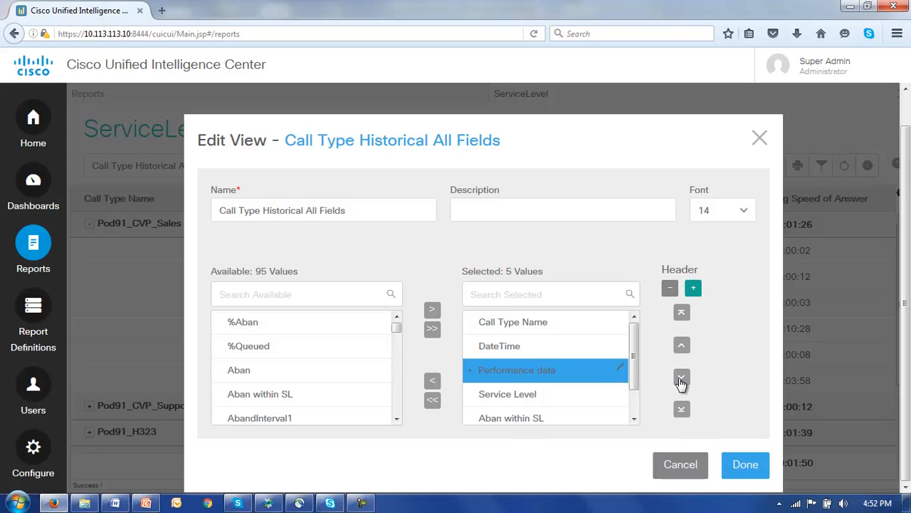
Step: Nest the Service Level, Aban within SL and Avg Speed of Answer fields under the Performance data header
{"action": "left_click_drag", "start_coordinate": [633, 381], "coordinate": [639, 411]}
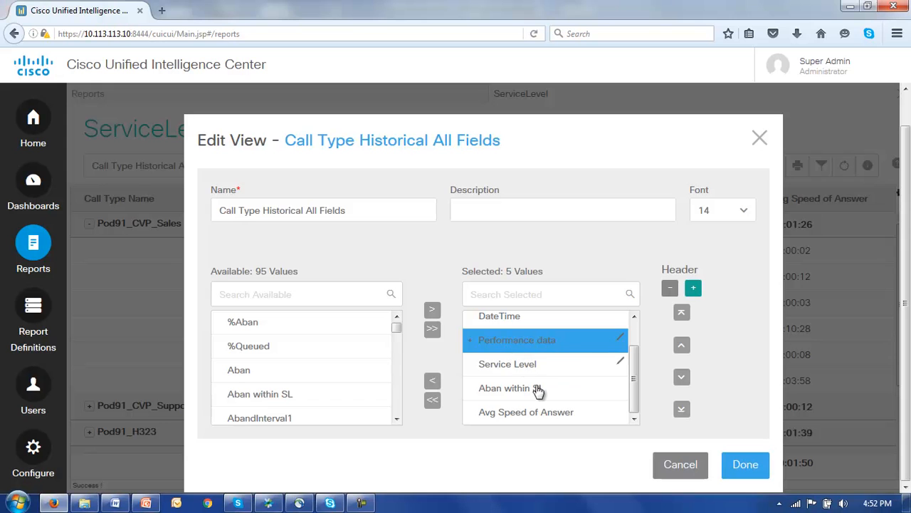
{"action": "left_click", "coordinate": [503, 369]}
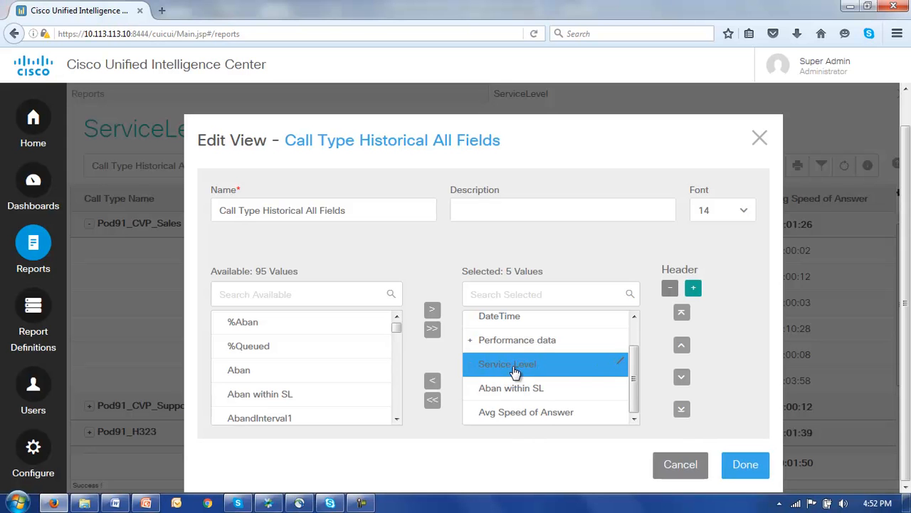
{"action": "left_click", "coordinate": [682, 346]}
{"action": "left_click", "coordinate": [534, 390]}
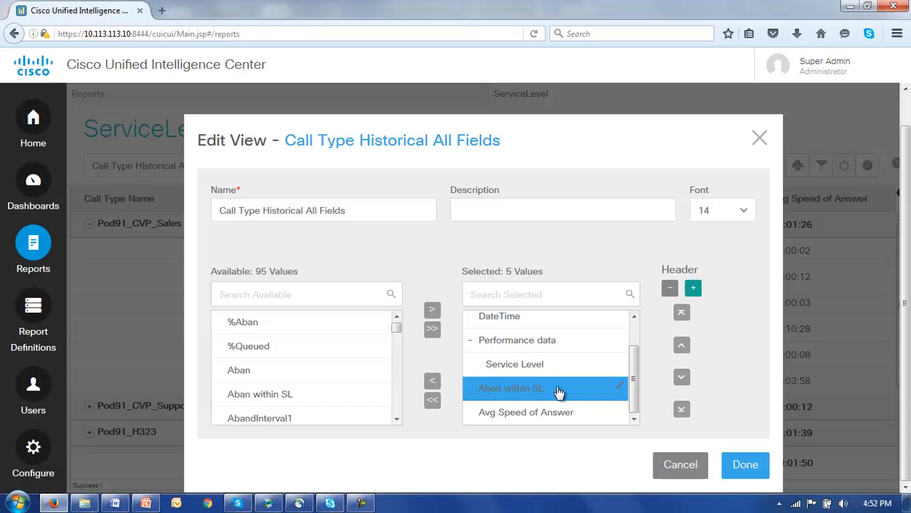
{"action": "left_click", "coordinate": [681, 347]}
{"action": "left_click", "coordinate": [573, 419]}
{"action": "left_click", "coordinate": [682, 349]}
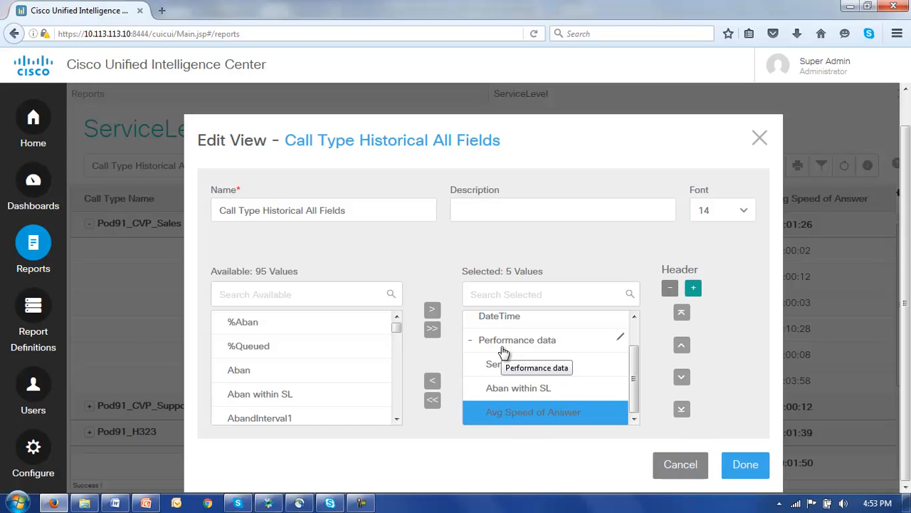
Step: Apply the edited view to the report and check the individual rows of the Pod91_CVP_Sales group, leaving it collapsed
{"action": "left_click", "coordinate": [745, 471]}
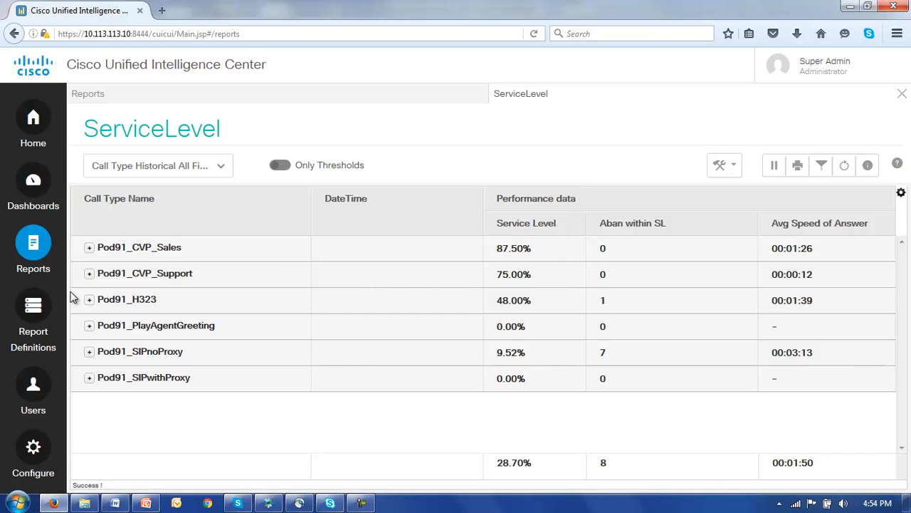
{"action": "left_click", "coordinate": [89, 250]}
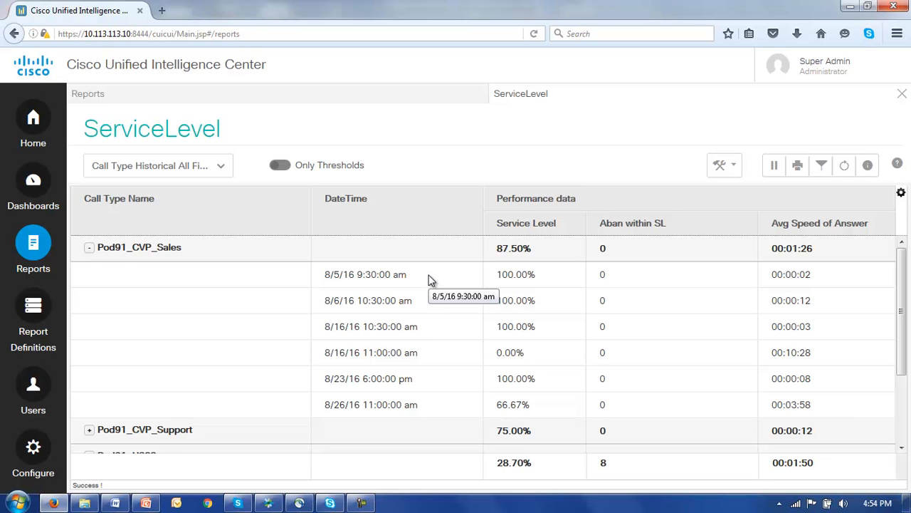
{"action": "left_click", "coordinate": [89, 249]}
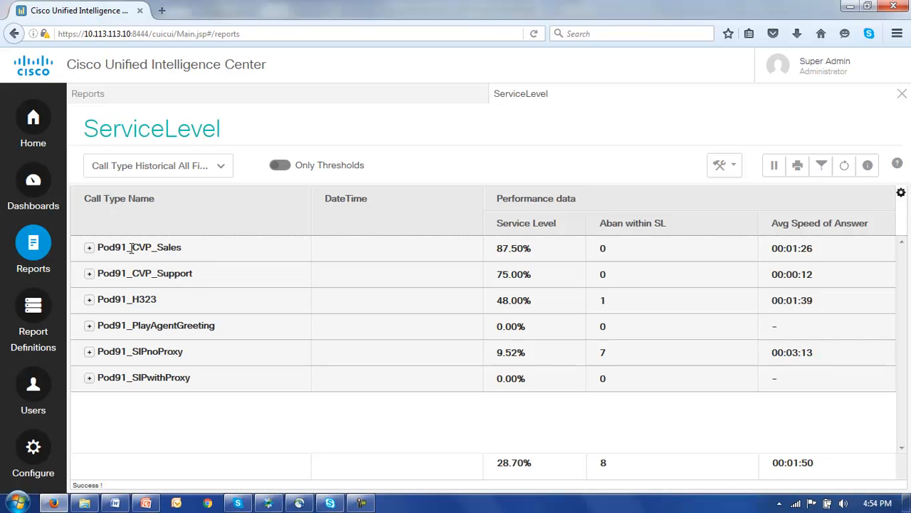
Step: Remove the report's grouping by setting the number of group levels to 0, save it, and review the ungrouped rows
{"action": "left_click", "coordinate": [731, 169]}
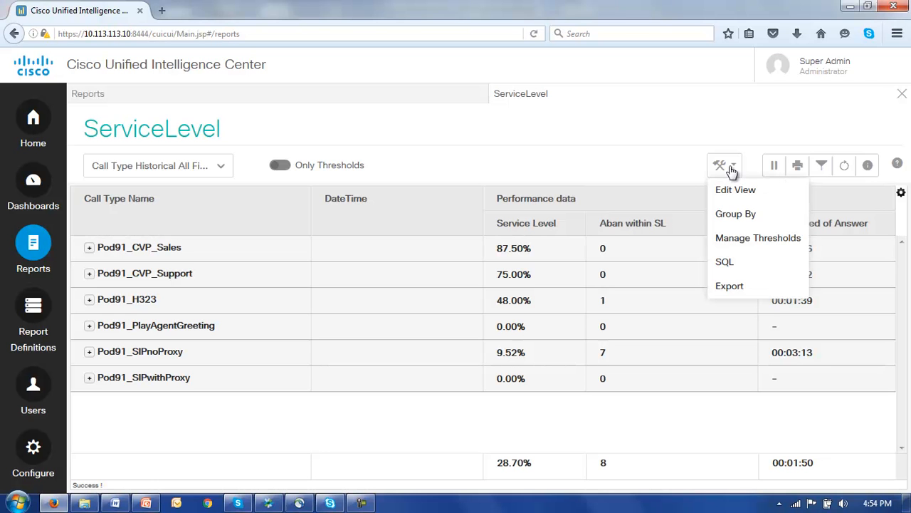
{"action": "left_click", "coordinate": [731, 221]}
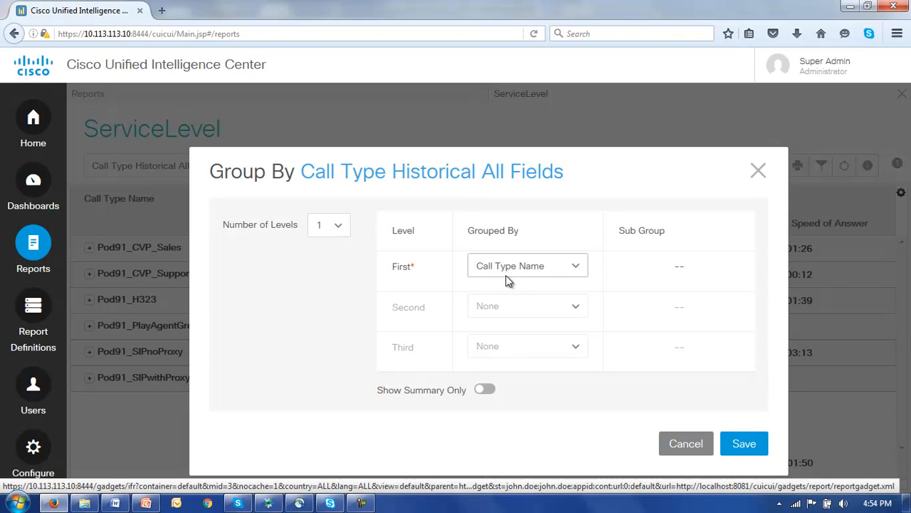
{"action": "left_click", "coordinate": [338, 227]}
{"action": "left_click", "coordinate": [321, 250]}
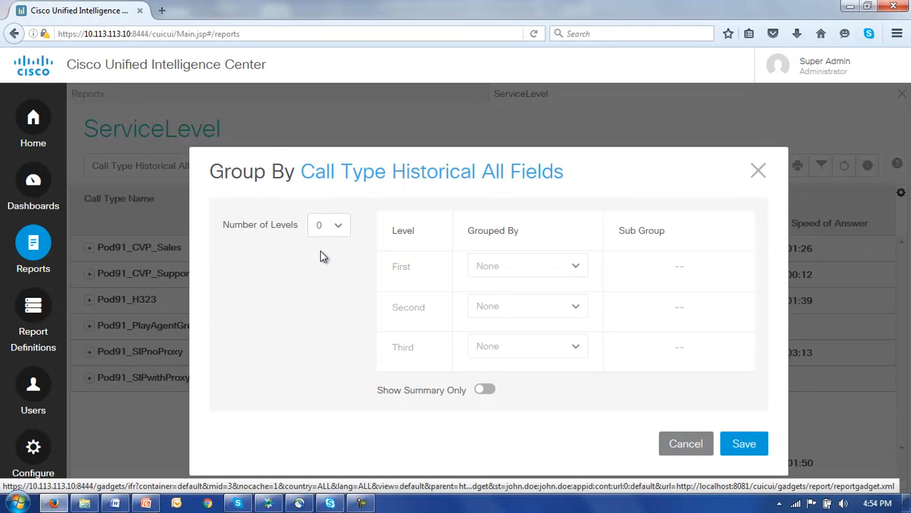
{"action": "left_click", "coordinate": [743, 444]}
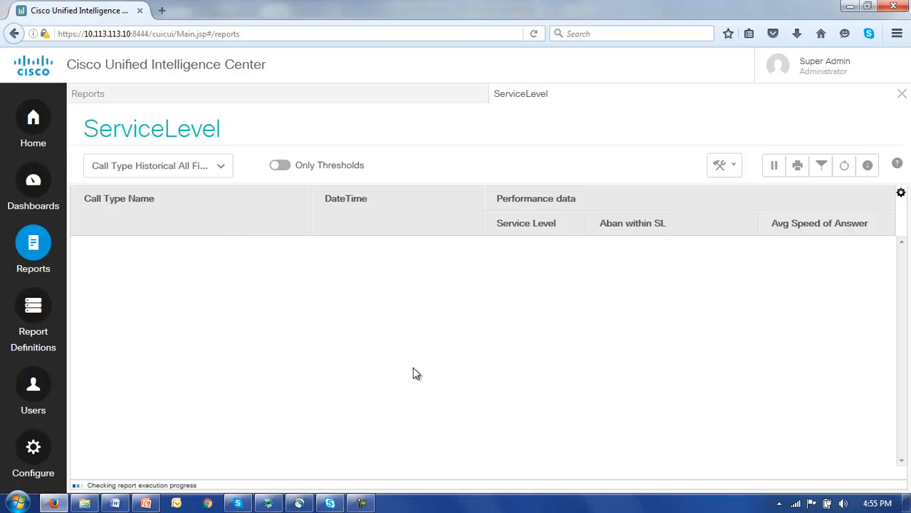
{"action": "scroll", "coordinate": [416, 373], "scroll_direction": "down", "scroll_amount": 2}
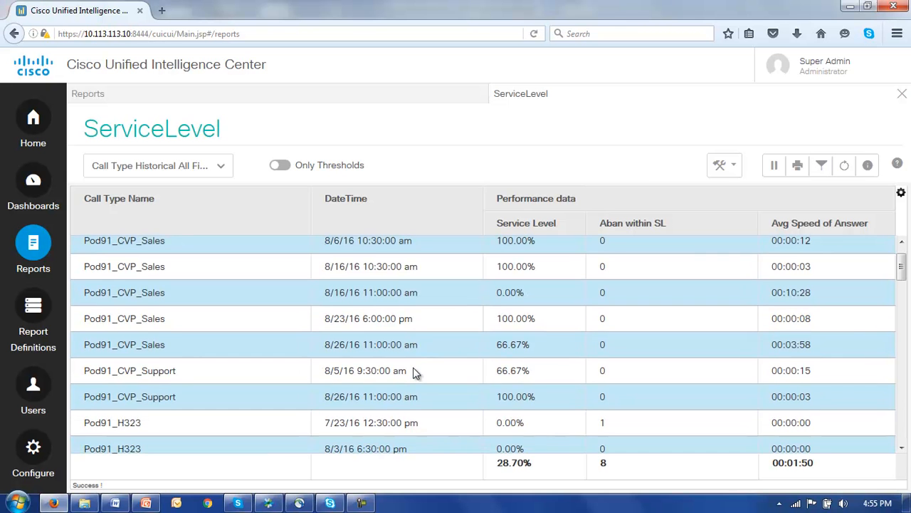
{"action": "scroll", "coordinate": [415, 373], "scroll_direction": "down", "scroll_amount": 5}
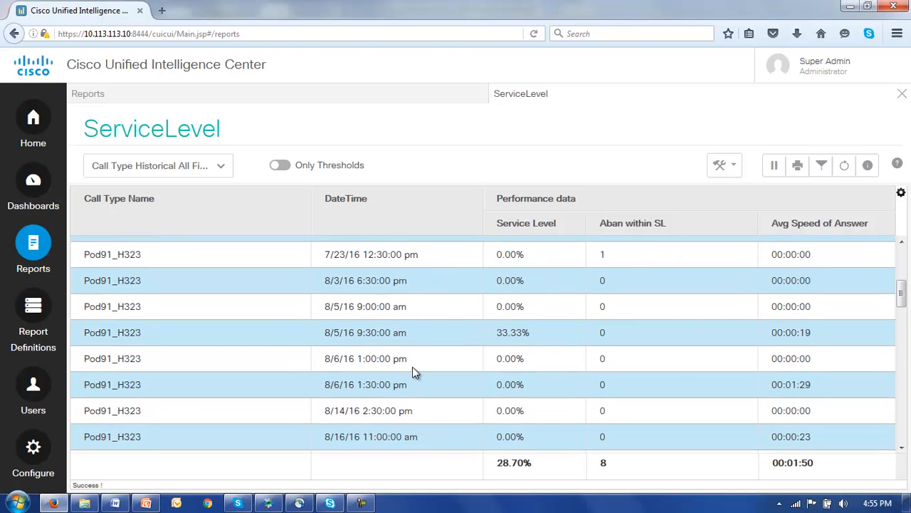
{"action": "scroll", "coordinate": [413, 368], "scroll_direction": "down", "scroll_amount": 6}
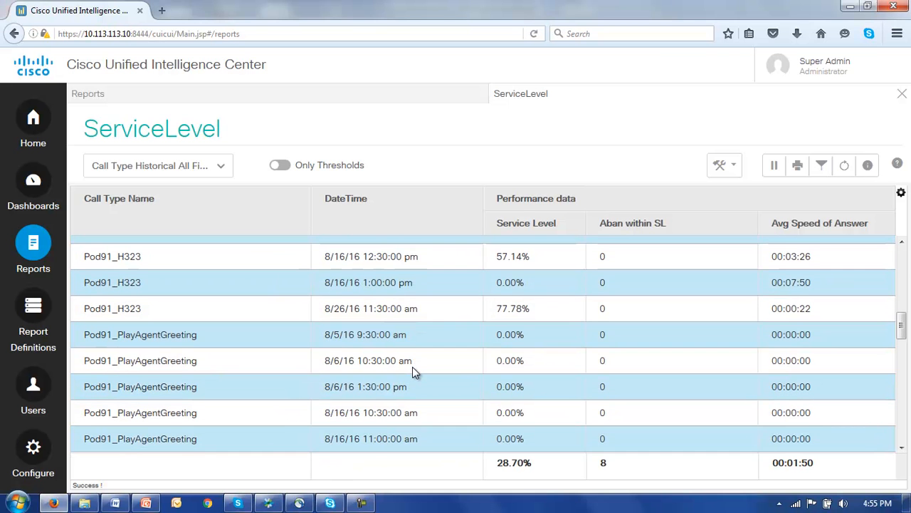
{"action": "scroll", "coordinate": [413, 367], "scroll_direction": "up", "scroll_amount": 8}
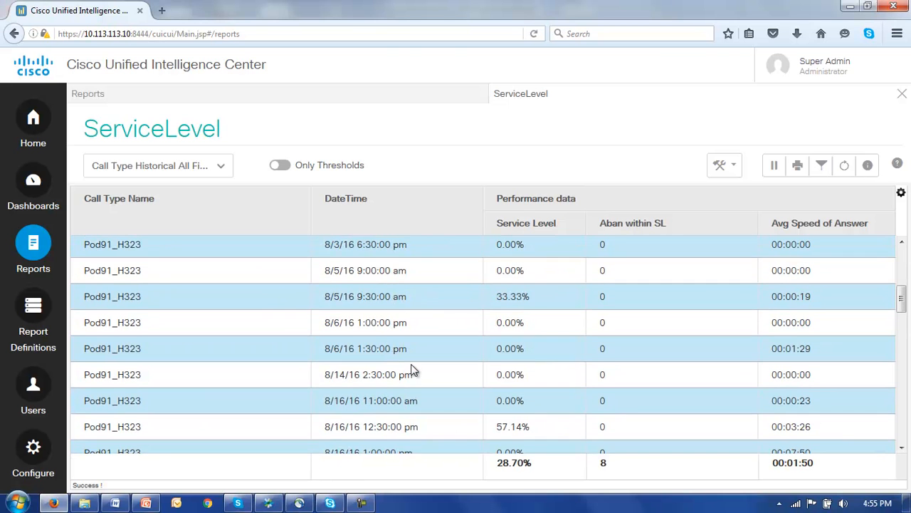
{"action": "scroll", "coordinate": [411, 363], "scroll_direction": "up", "scroll_amount": 3}
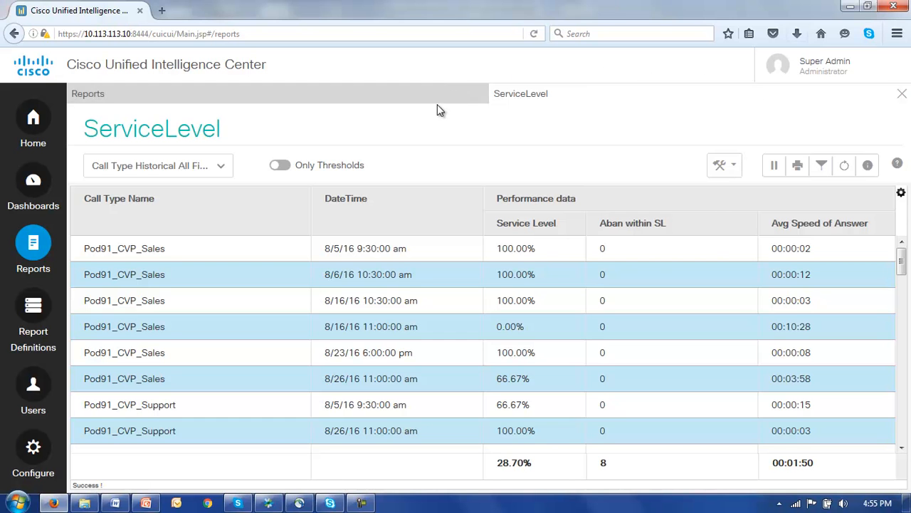
Step: Close and reopen the ServiceLevel report, save the Year to Date filter as default, and run the report
{"action": "left_click", "coordinate": [902, 95]}
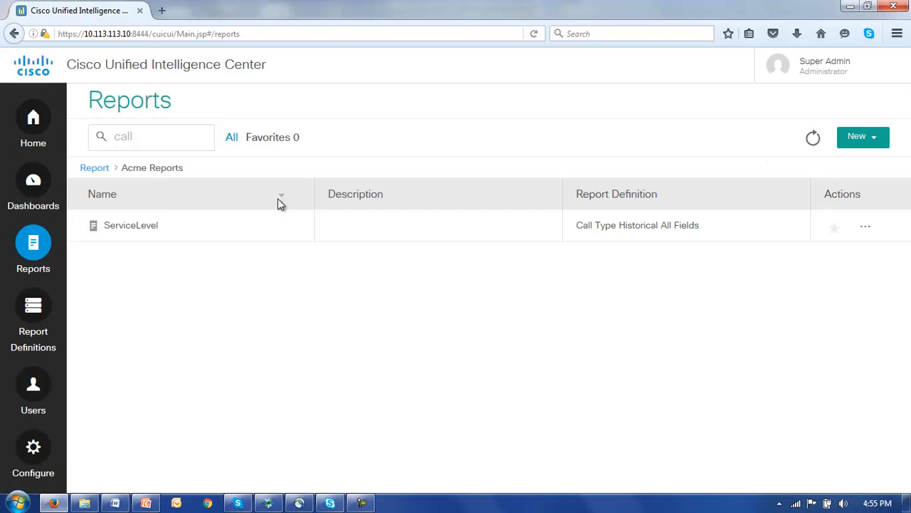
{"action": "left_click", "coordinate": [118, 229]}
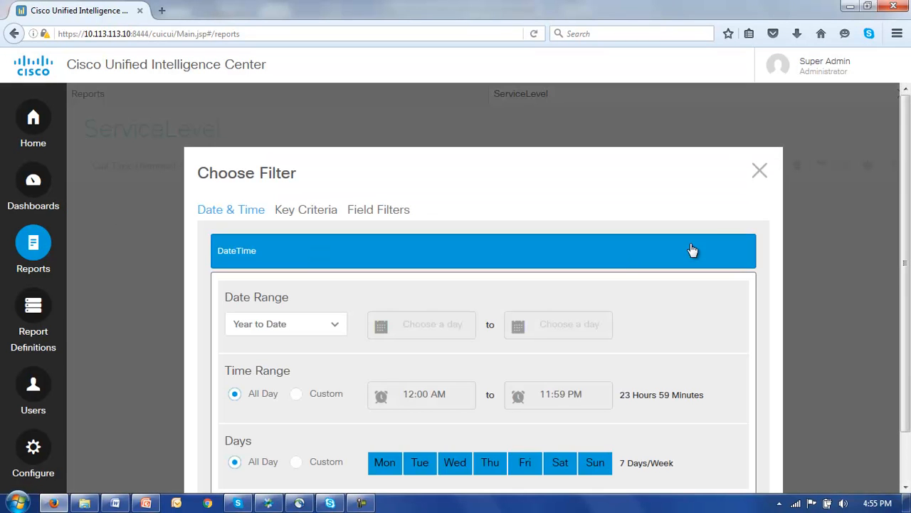
{"action": "scroll", "coordinate": [905, 266], "scroll_direction": "down", "scroll_amount": 2}
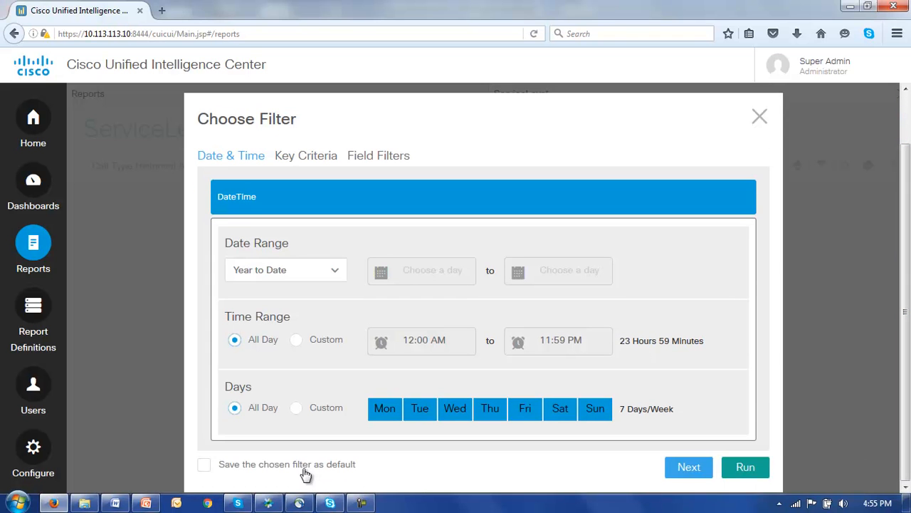
{"action": "left_click", "coordinate": [203, 466]}
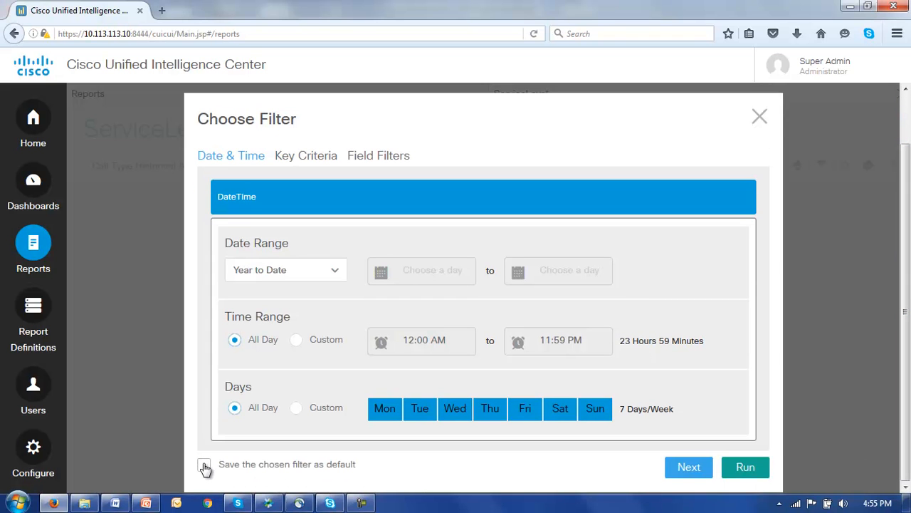
{"action": "left_click", "coordinate": [694, 477]}
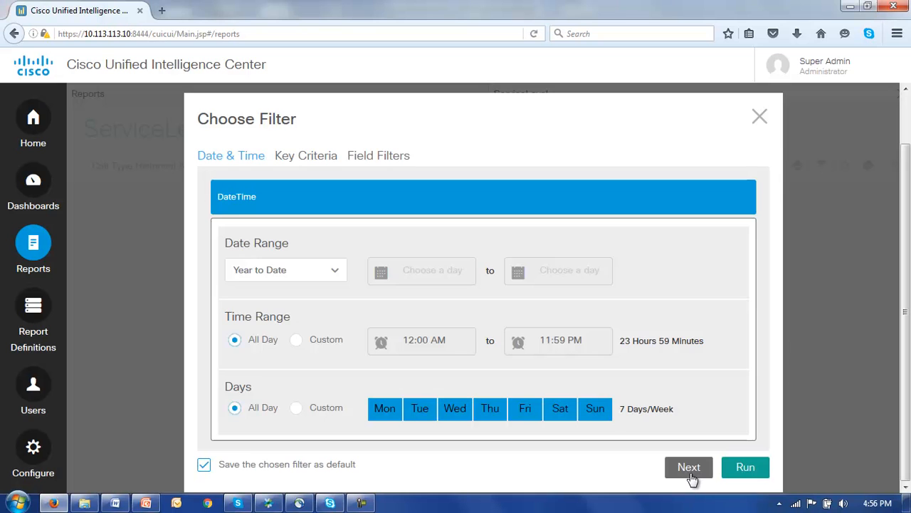
{"action": "left_click", "coordinate": [690, 469]}
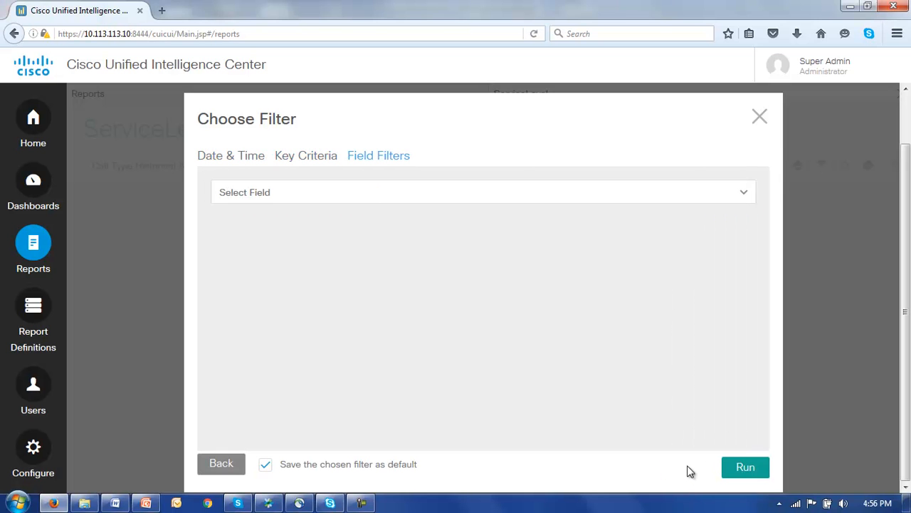
{"action": "left_click", "coordinate": [744, 468]}
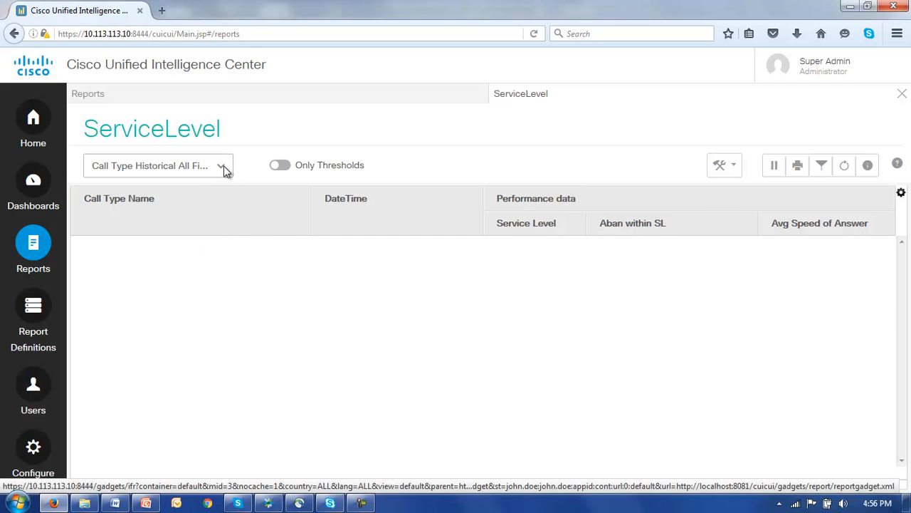
Step: Look through the list of views available for the ServiceLevel report, down to Call Type Historical All Fields
{"action": "left_click", "coordinate": [223, 168]}
{"action": "left_click_drag", "start_coordinate": [228, 225], "coordinate": [229, 265]}
{"action": "left_click", "coordinate": [227, 212]}
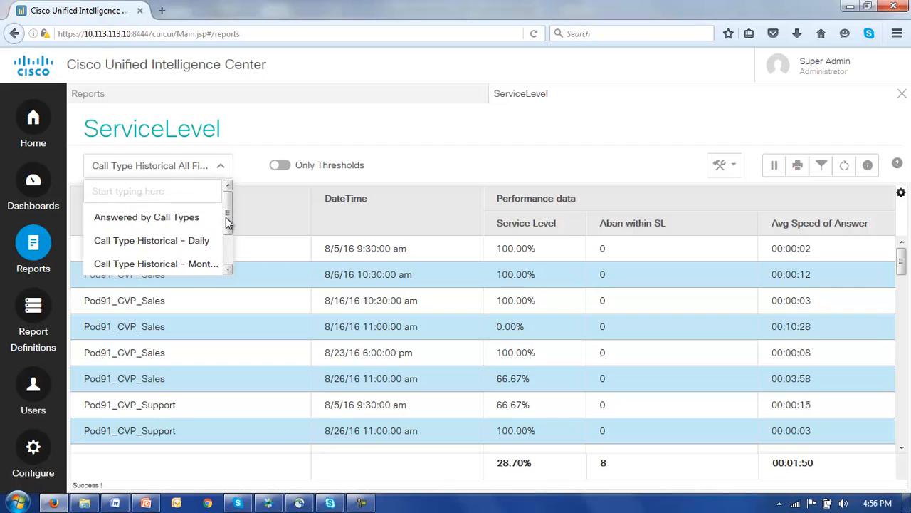
{"action": "left_click_drag", "start_coordinate": [228, 217], "coordinate": [224, 189]}
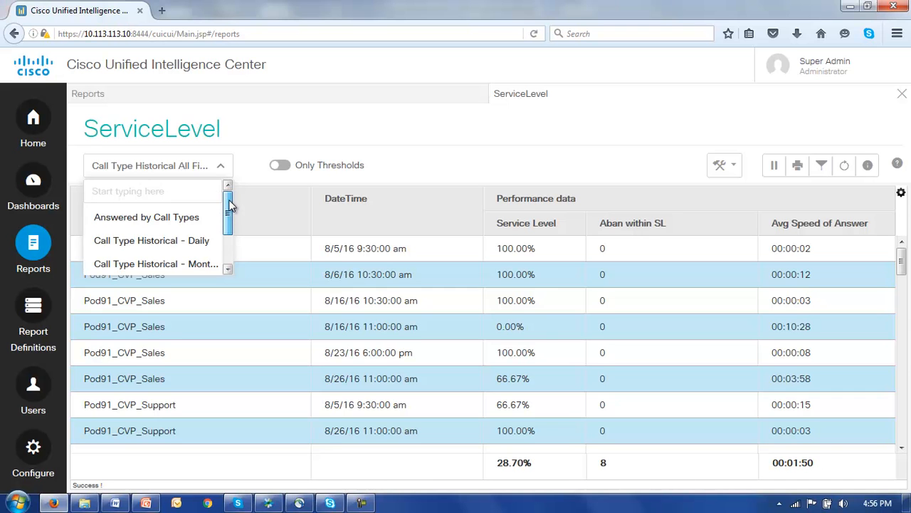
{"action": "left_click_drag", "start_coordinate": [229, 204], "coordinate": [242, 267]}
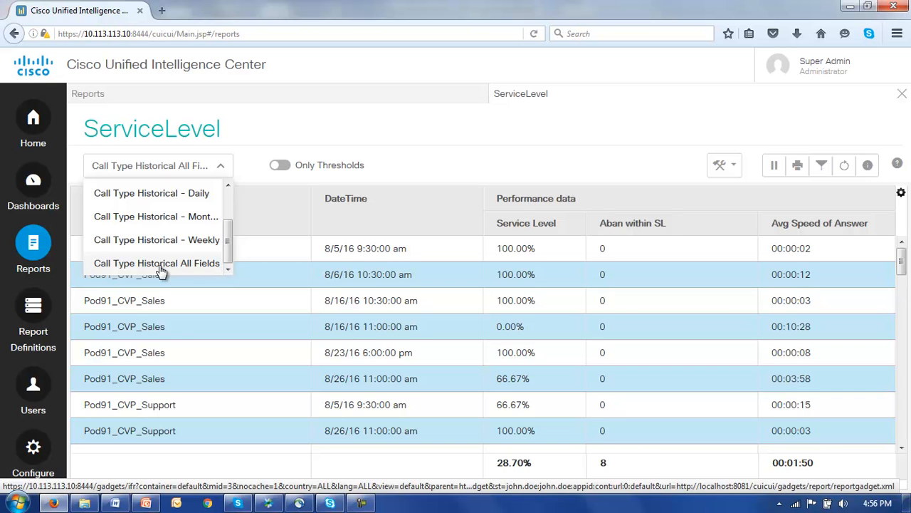
{"action": "mouse_move", "coordinate": [227, 250]}
{"action": "left_mouse_down"}
{"action": "mouse_move", "coordinate": [227, 191]}
{"action": "mouse_move", "coordinate": [229, 244]}
{"action": "left_mouse_up"}
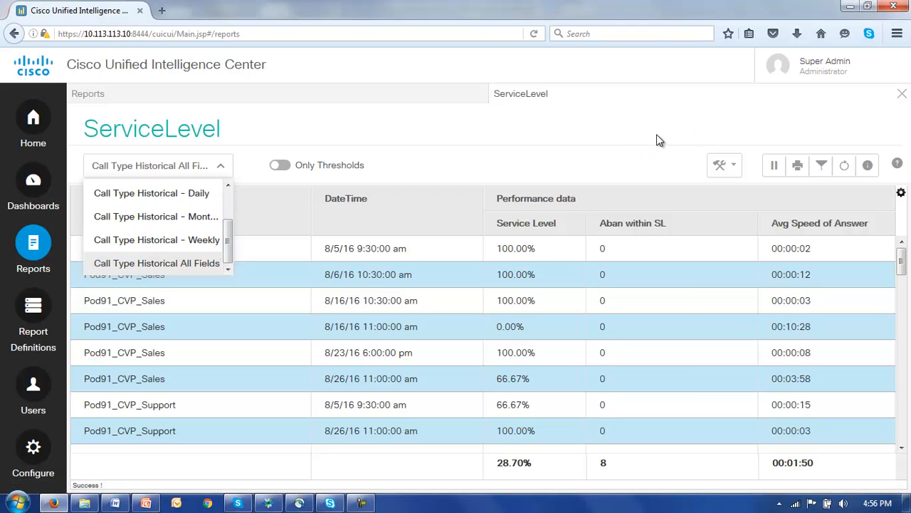
Step: Rename the Call Type Historical All Fields view as ServiceLevel, apply the change, and check the new name among the report's views
{"action": "left_click", "coordinate": [729, 171]}
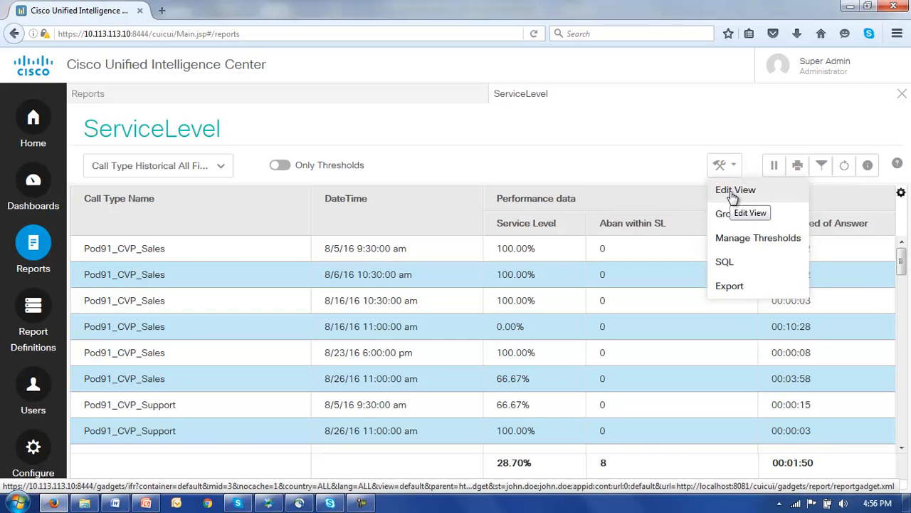
{"action": "left_click", "coordinate": [731, 192]}
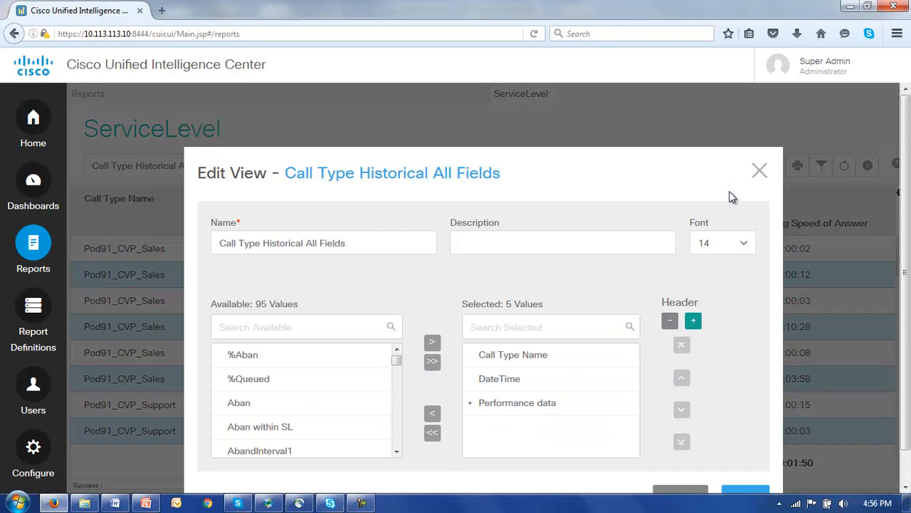
{"action": "left_click", "coordinate": [342, 242]}
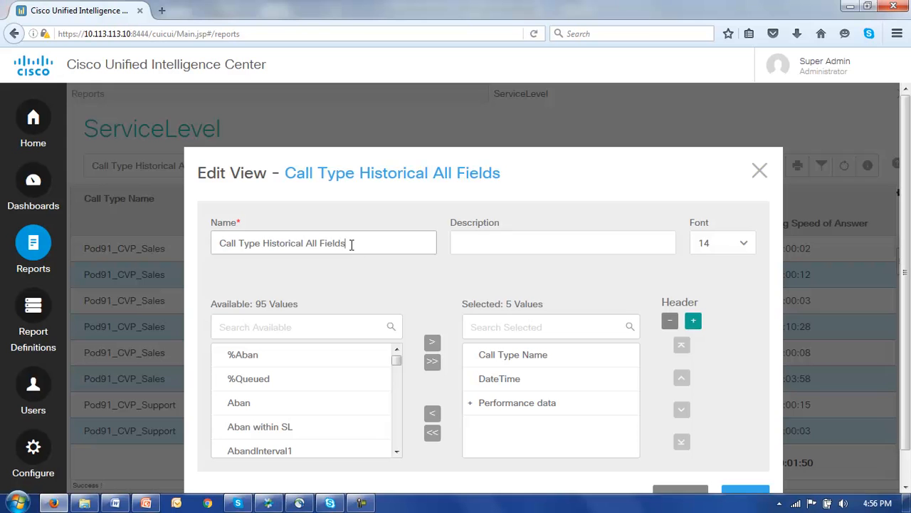
{"action": "left_click_drag", "start_coordinate": [351, 244], "coordinate": [124, 267]}
{"action": "type", "text": "Serv"}
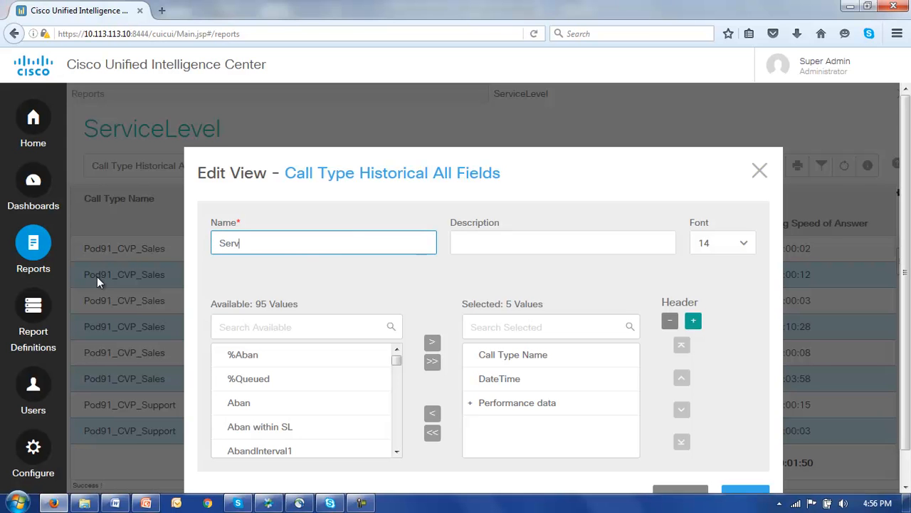
{"action": "type", "text": "iceLevel"}
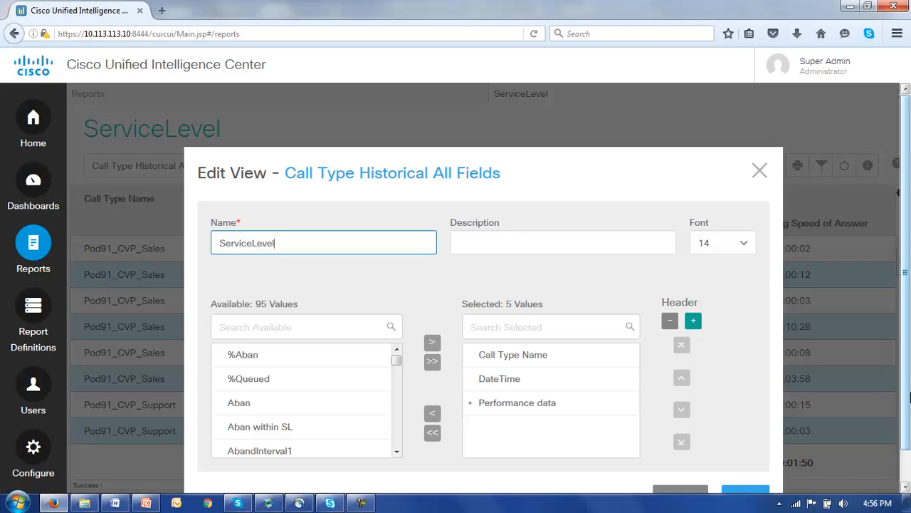
{"action": "left_click_drag", "start_coordinate": [905, 385], "coordinate": [905, 441]}
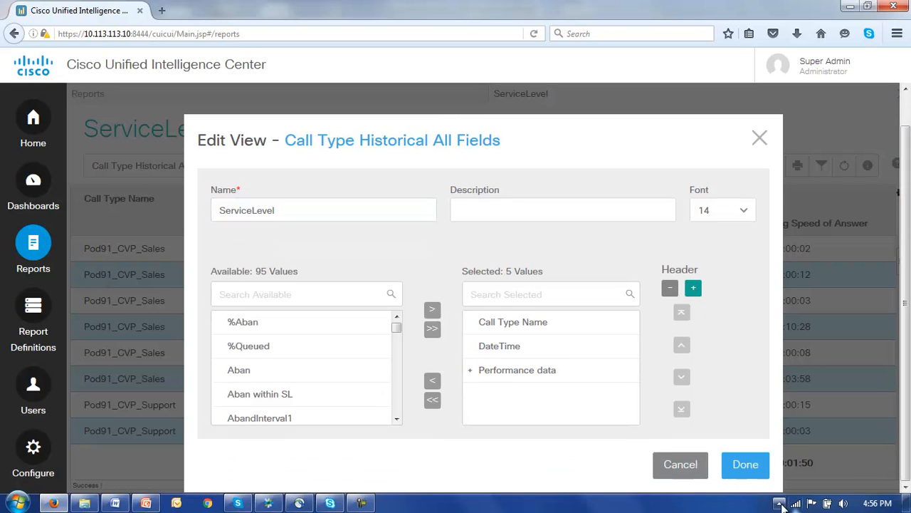
{"action": "left_click", "coordinate": [745, 468]}
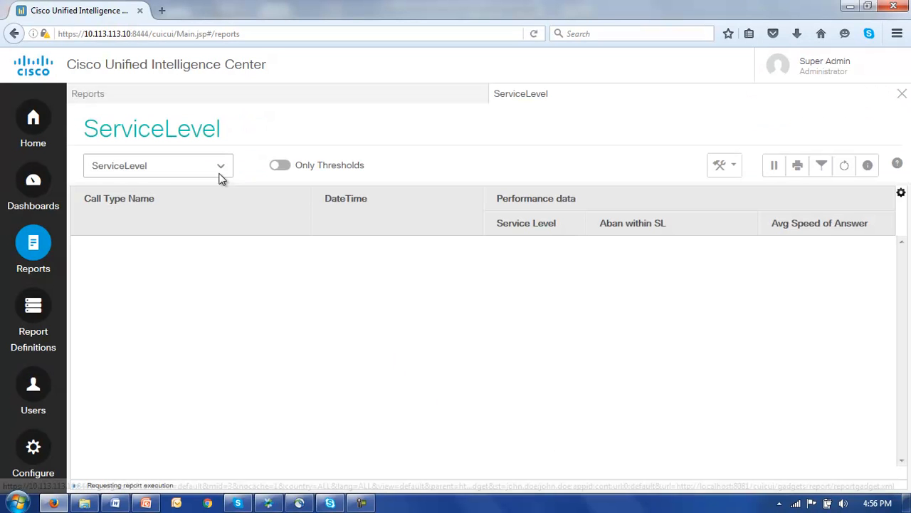
{"action": "left_click", "coordinate": [223, 170]}
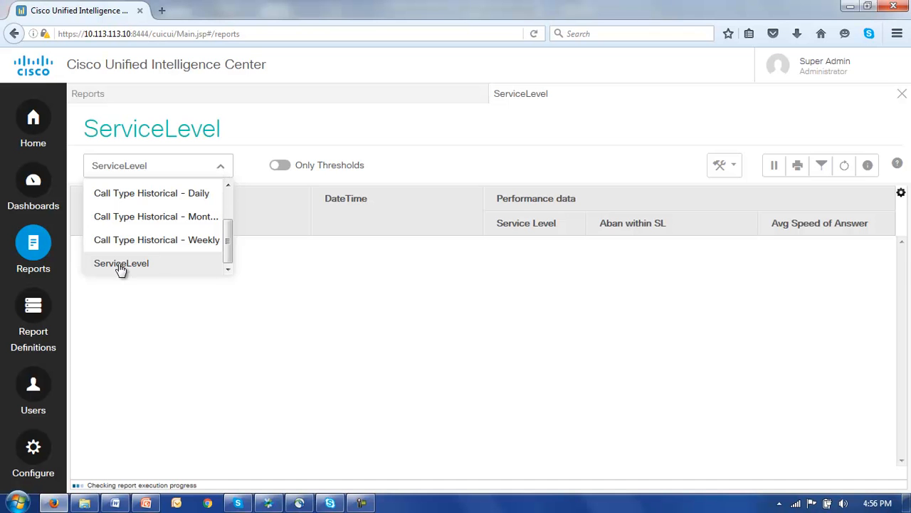
{"action": "mouse_move", "coordinate": [227, 253]}
{"action": "left_mouse_down"}
{"action": "mouse_move", "coordinate": [229, 212]}
{"action": "mouse_move", "coordinate": [230, 270]}
{"action": "left_mouse_up"}
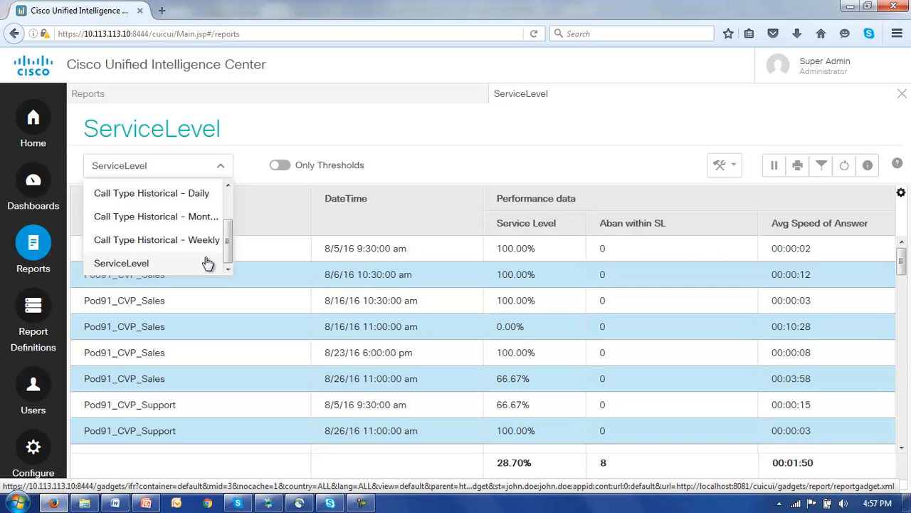
{"action": "left_click_drag", "start_coordinate": [227, 249], "coordinate": [228, 267]}
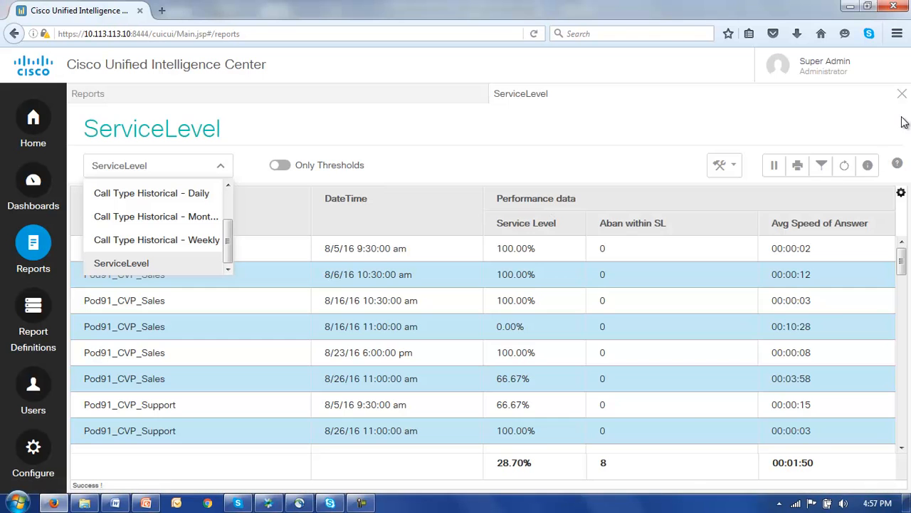
Step: Close the running report and open the ServiceLevel report for editing at its views and thresholds settings
{"action": "left_click", "coordinate": [902, 95]}
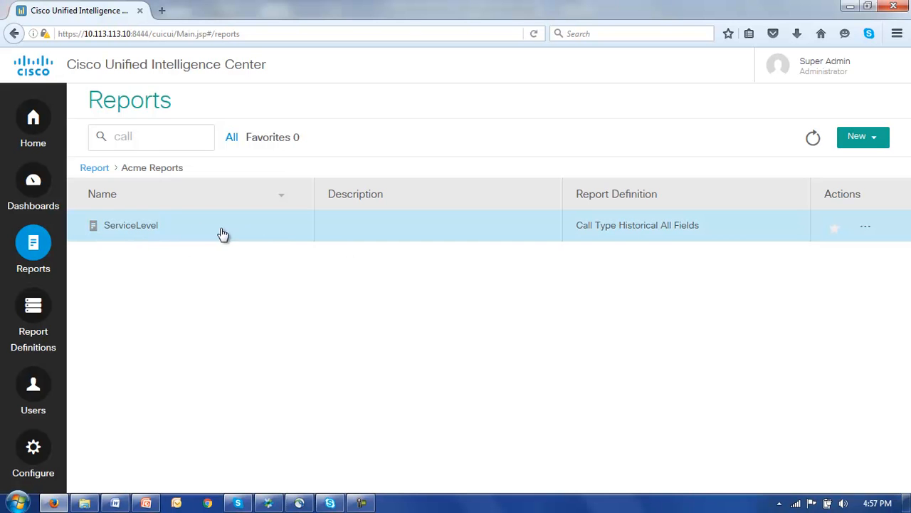
{"action": "left_click", "coordinate": [866, 229]}
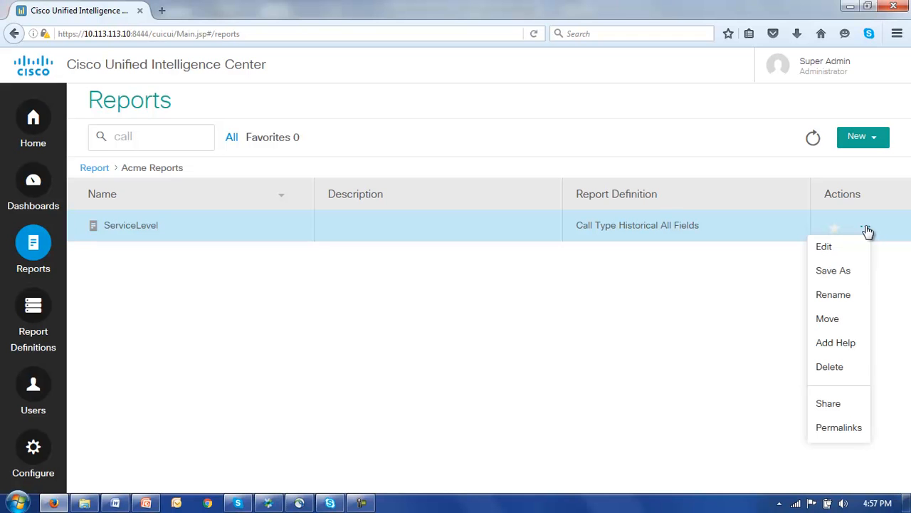
{"action": "left_click", "coordinate": [823, 249]}
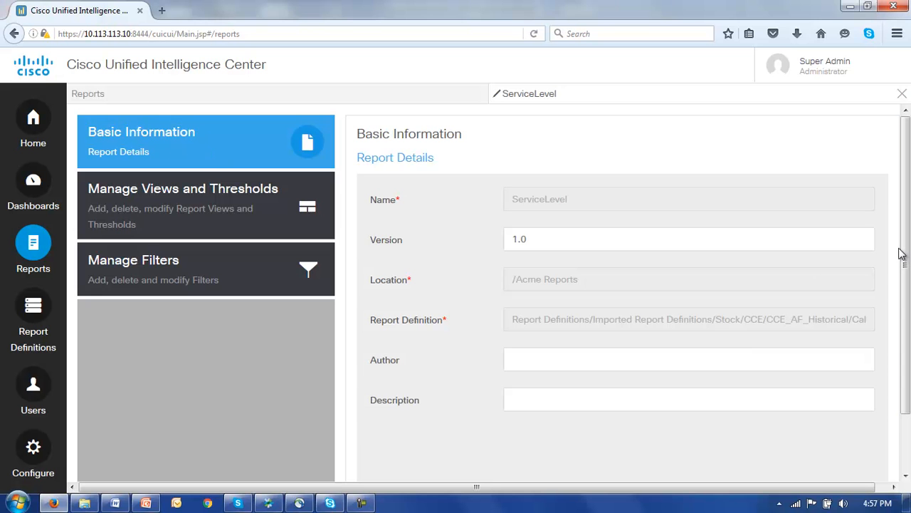
{"action": "scroll", "coordinate": [901, 255], "scroll_direction": "down", "scroll_amount": 2}
{"action": "left_click", "coordinate": [798, 456]}
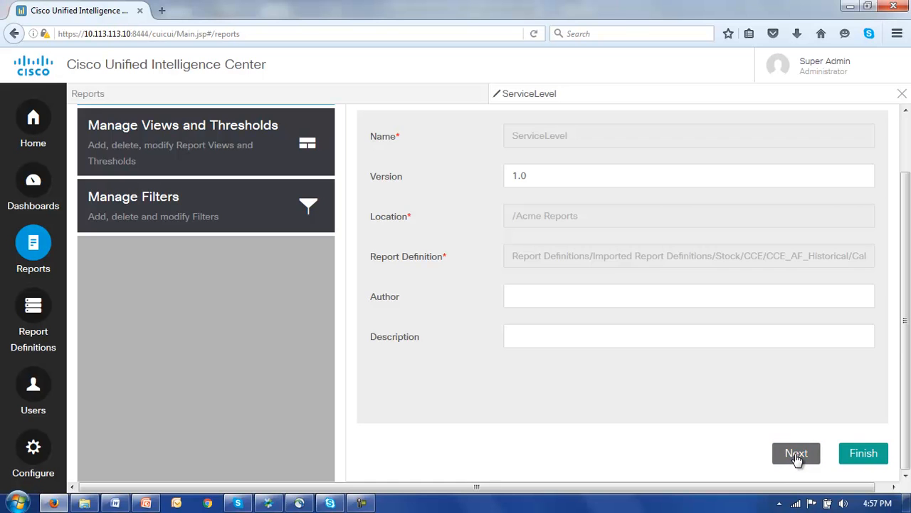
{"action": "left_click", "coordinate": [798, 456]}
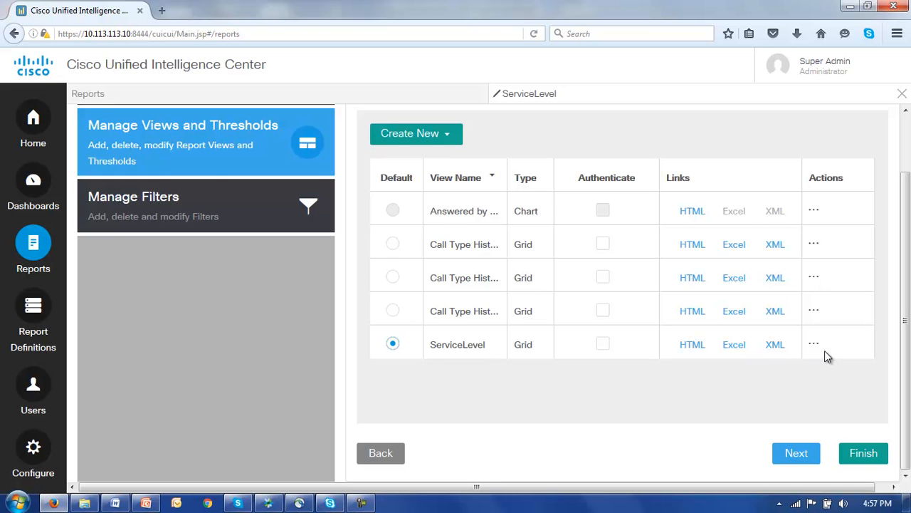
Step: Create a new grid view for the report and name it CallVolume
{"action": "left_click", "coordinate": [409, 136]}
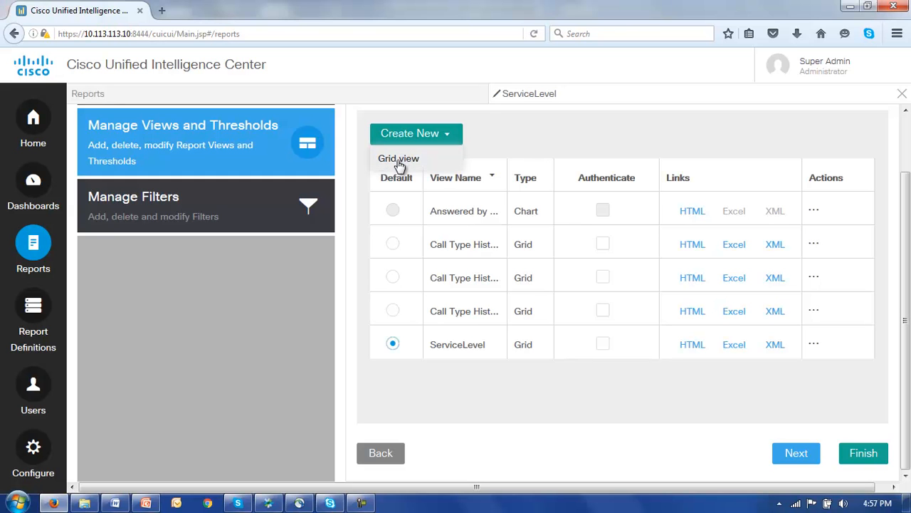
{"action": "left_click", "coordinate": [401, 164]}
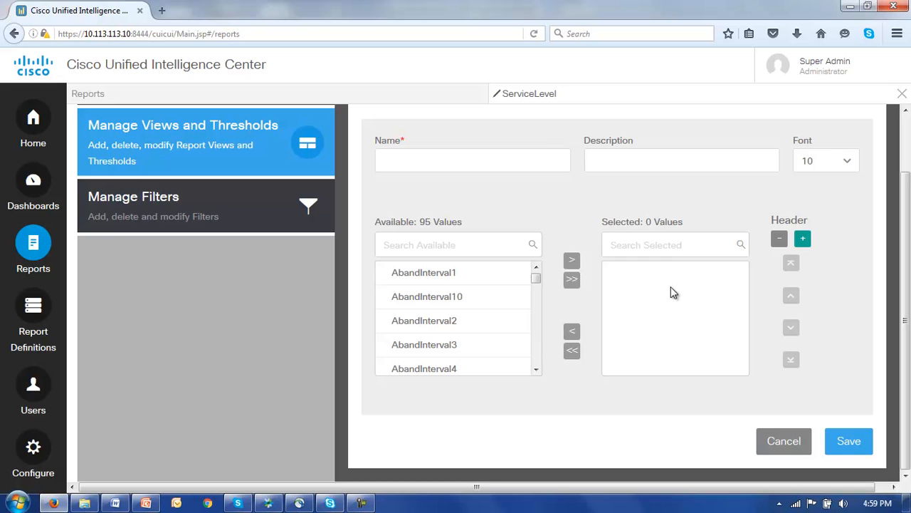
{"action": "left_click", "coordinate": [387, 159]}
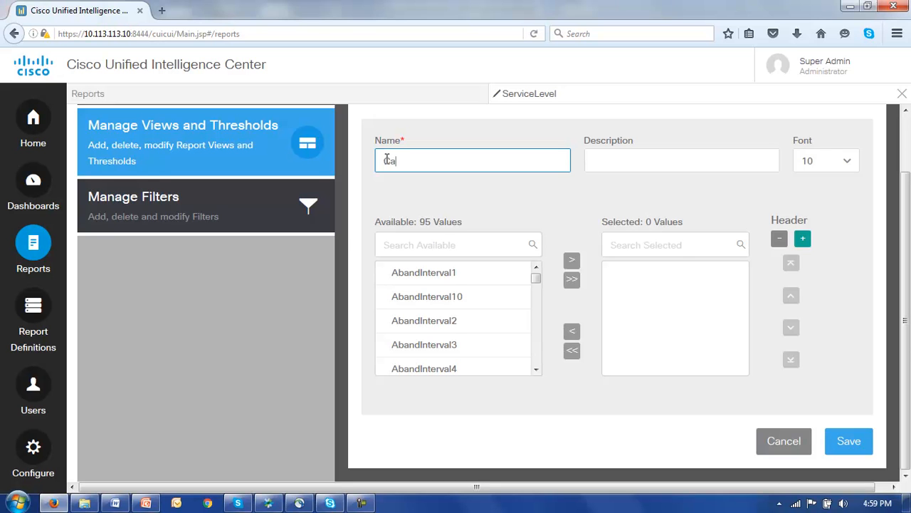
{"action": "type", "text": "CallVolume"}
Step: Search the available fields for "call" and add Call Types, CallsAnswered, CallsHandled and CallsOffered to the CallVolume view
{"action": "left_click", "coordinate": [384, 244]}
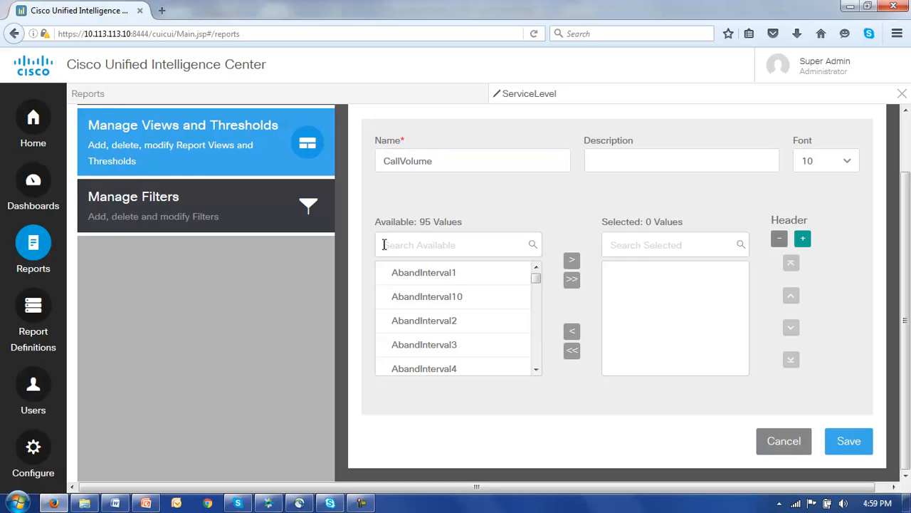
{"action": "type", "text": "Call"}
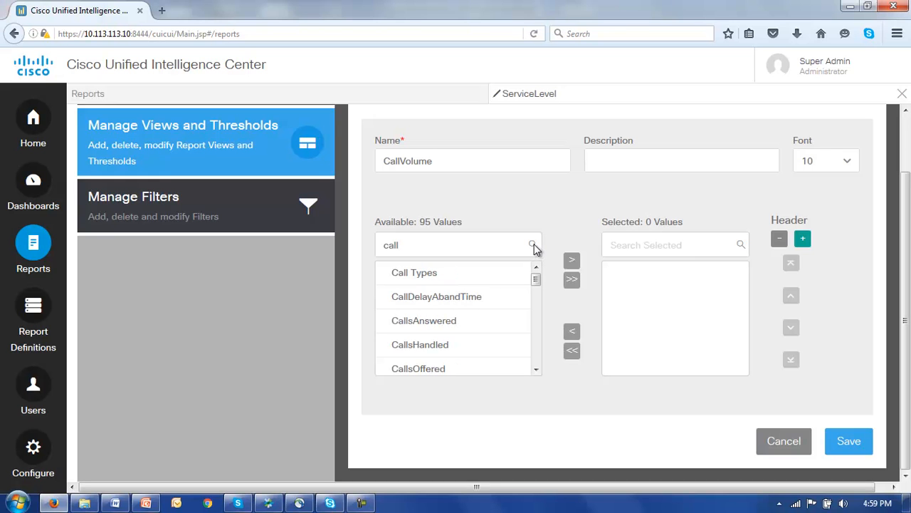
{"action": "left_click", "coordinate": [407, 276]}
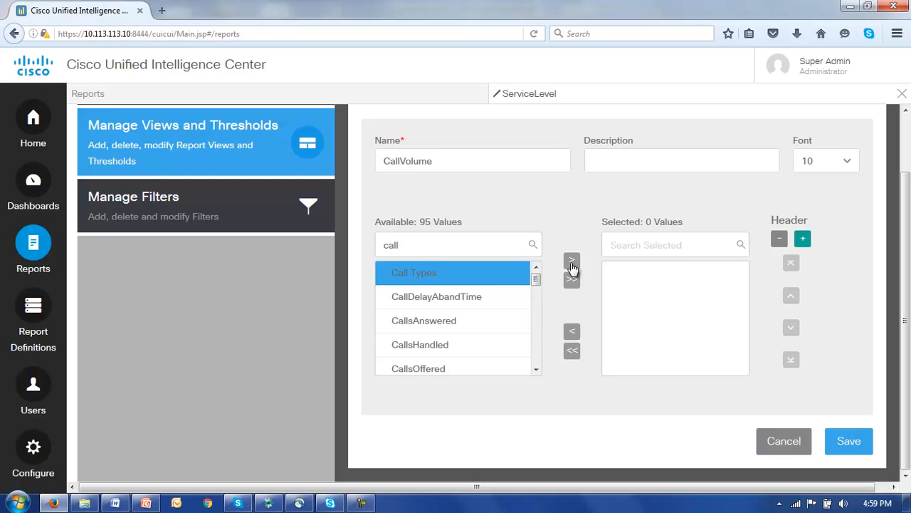
{"action": "left_click", "coordinate": [572, 265]}
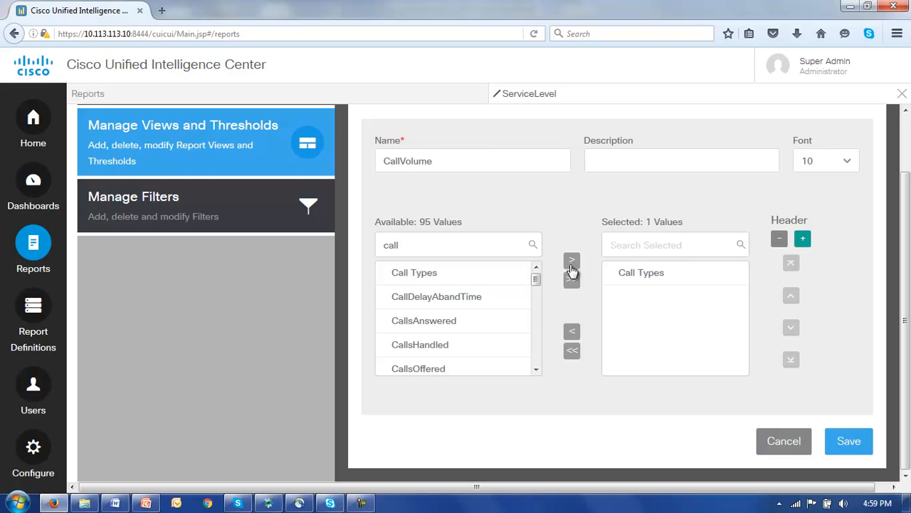
{"action": "left_click", "coordinate": [402, 328]}
{"action": "left_click", "coordinate": [572, 263]}
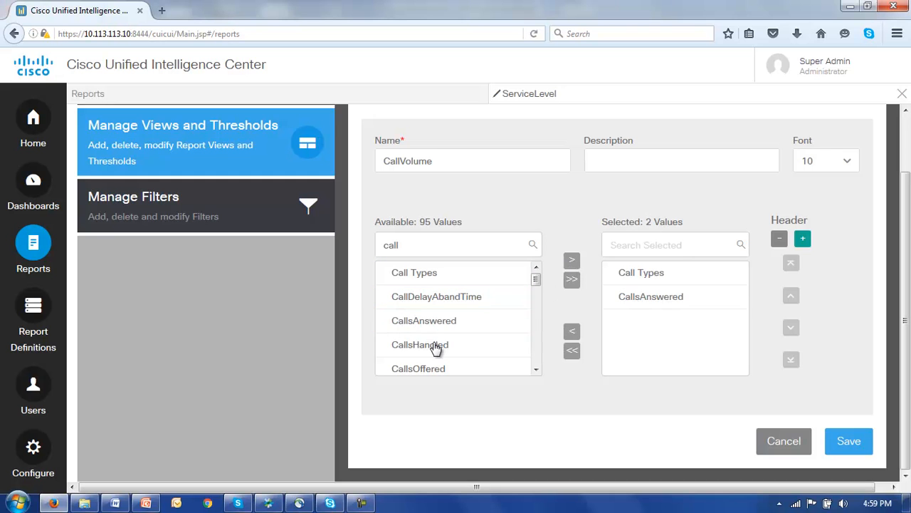
{"action": "left_click", "coordinate": [413, 349]}
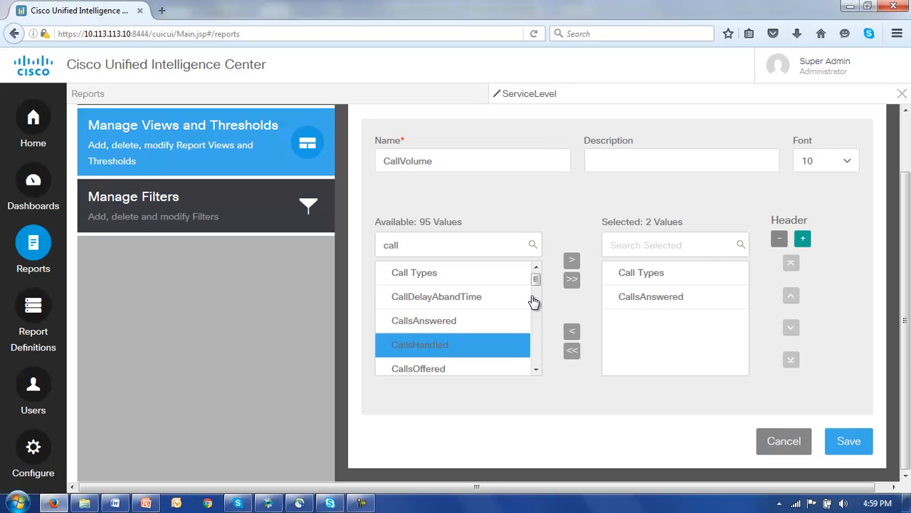
{"action": "left_click", "coordinate": [574, 264]}
{"action": "left_click", "coordinate": [418, 370]}
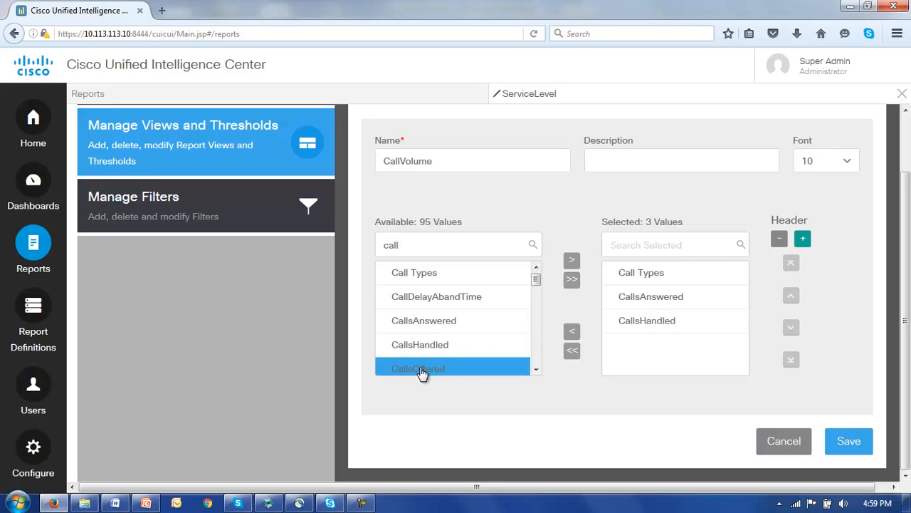
{"action": "left_click", "coordinate": [573, 263]}
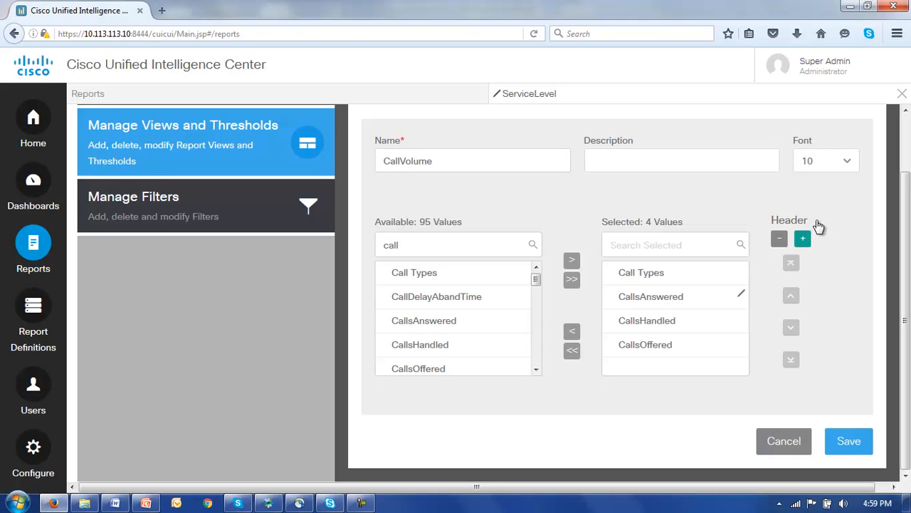
Step: Set the CallVolume view's font size to 14 and save the view
{"action": "left_click", "coordinate": [848, 163]}
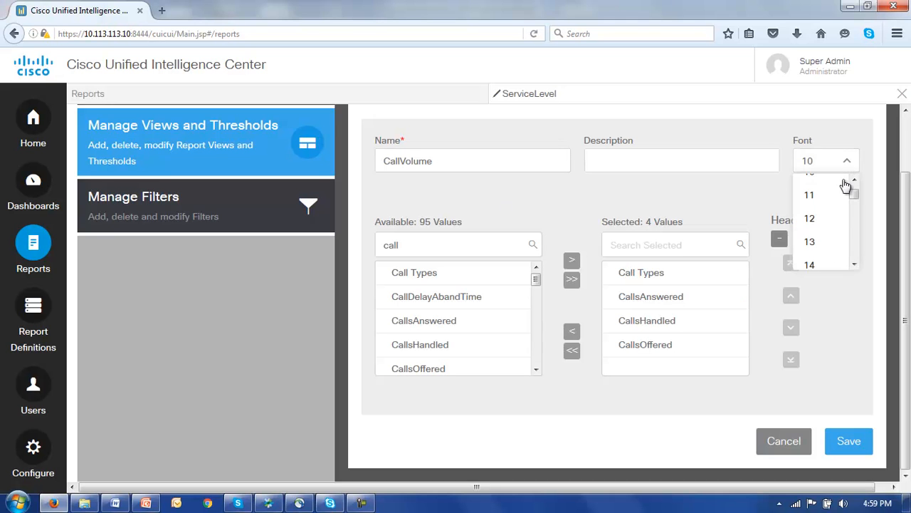
{"action": "left_click", "coordinate": [810, 265]}
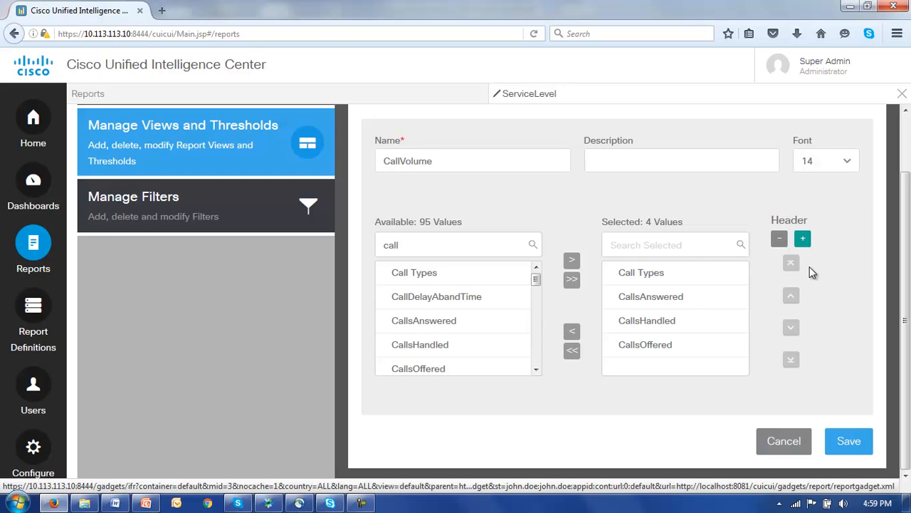
{"action": "left_click", "coordinate": [850, 447]}
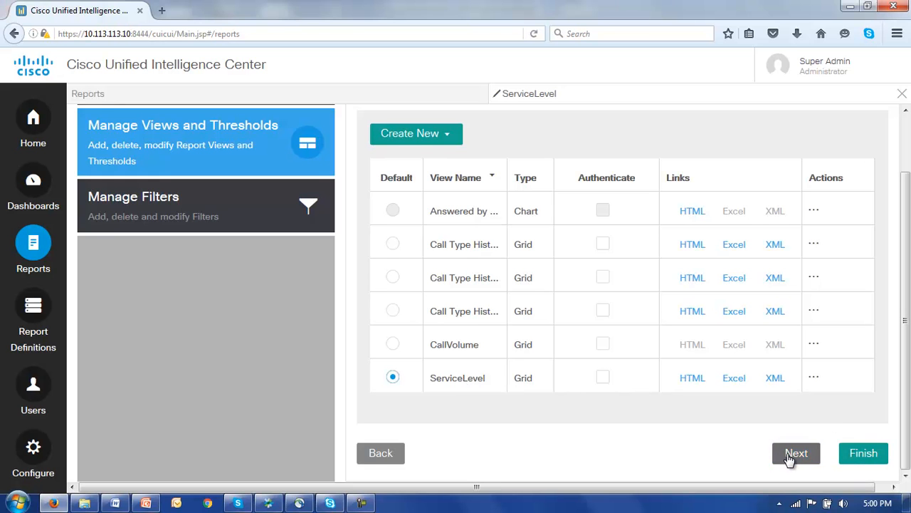
Step: Finish editing the ServiceLevel report and run it with the existing Year to Date and call type filters, saving the chosen filter as default
{"action": "left_click", "coordinate": [862, 456]}
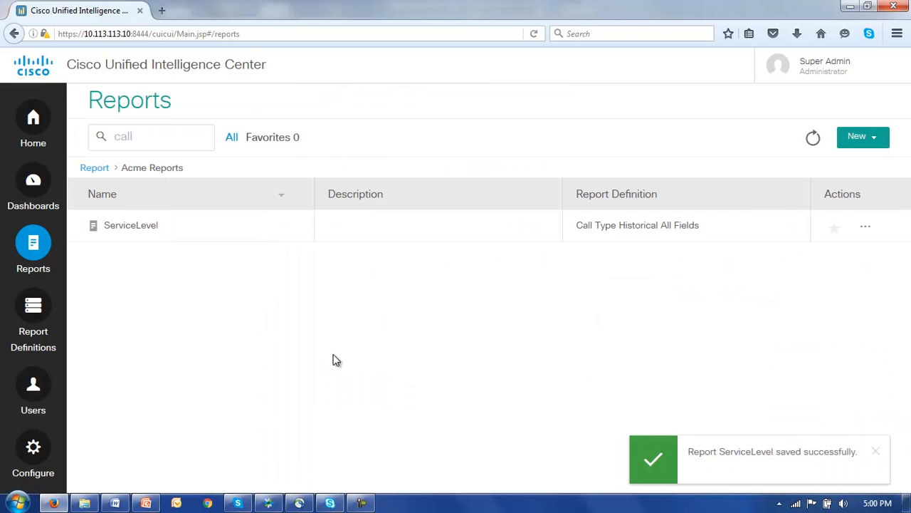
{"action": "left_click", "coordinate": [126, 226]}
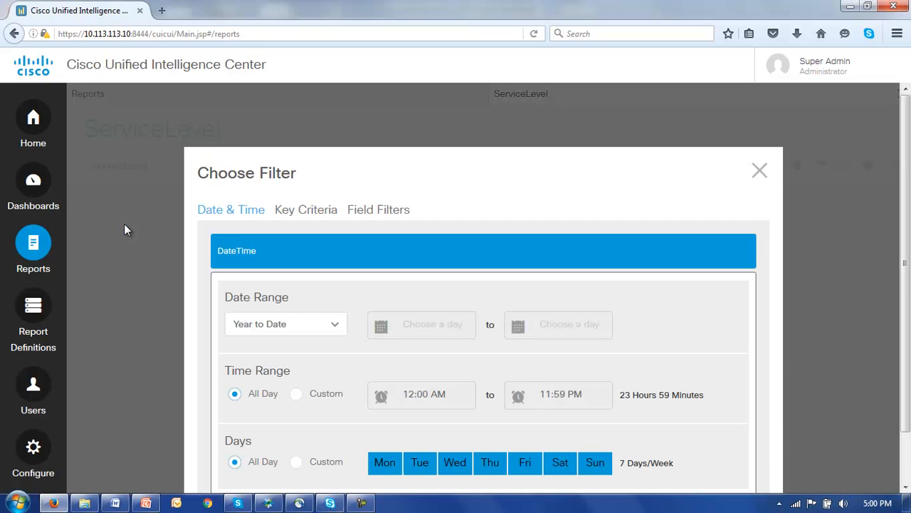
{"action": "scroll", "coordinate": [905, 264], "scroll_direction": "down", "scroll_amount": 2}
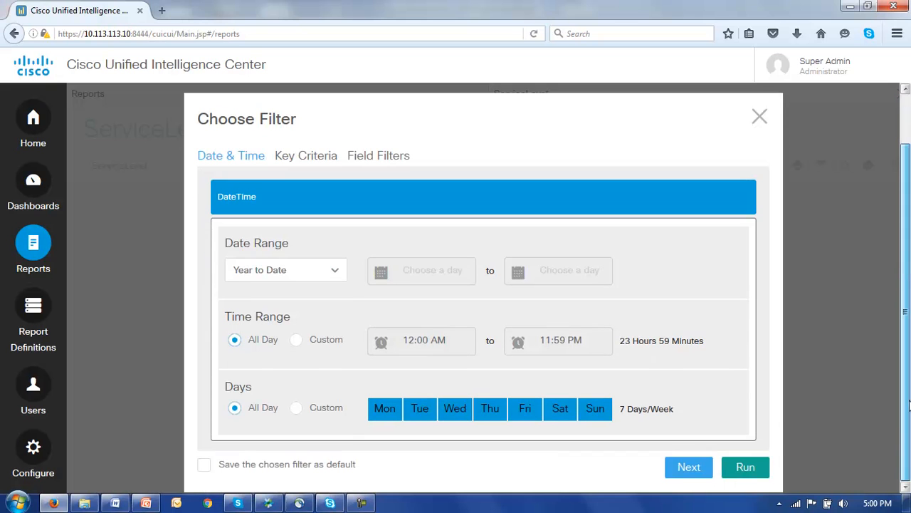
{"action": "left_click", "coordinate": [205, 465]}
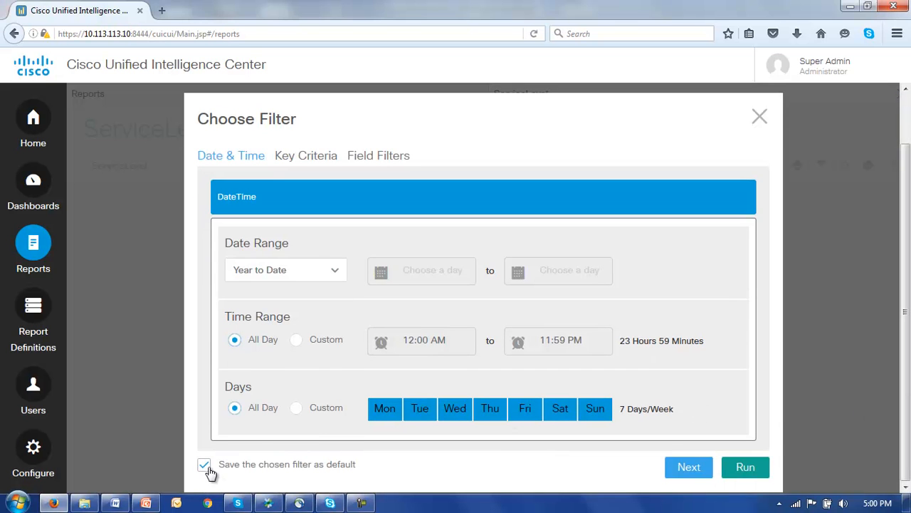
{"action": "left_click", "coordinate": [685, 470]}
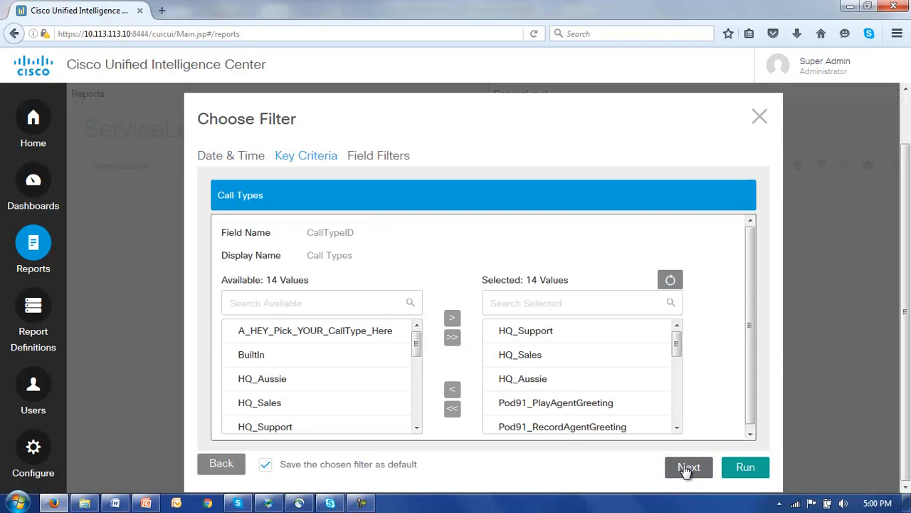
{"action": "left_click", "coordinate": [685, 469]}
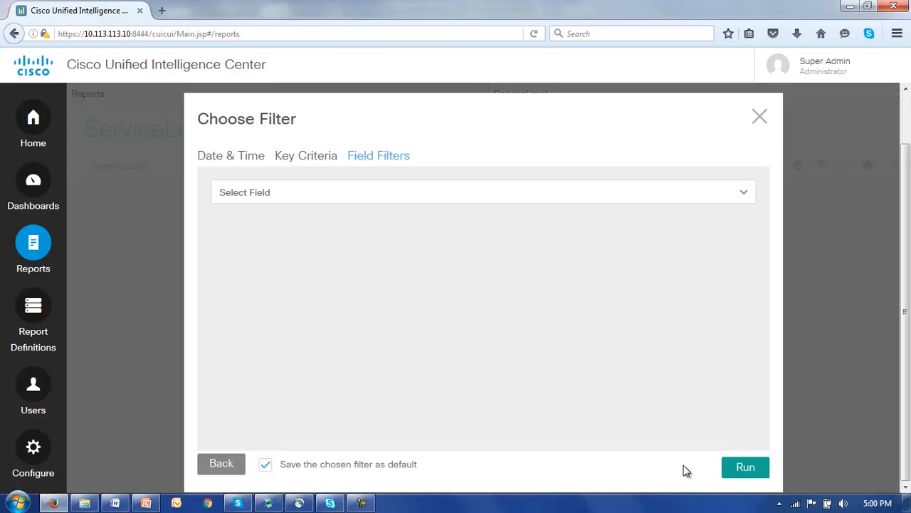
{"action": "left_click", "coordinate": [744, 468]}
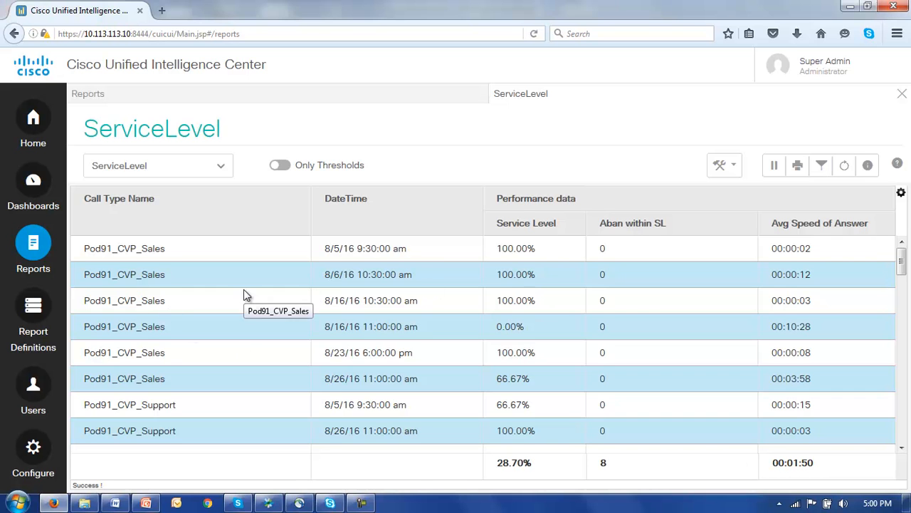
Step: Look through the report's ServiceLevel rows and switch the displayed view to CallVolume
{"action": "scroll", "coordinate": [189, 298], "scroll_direction": "down", "scroll_amount": 5}
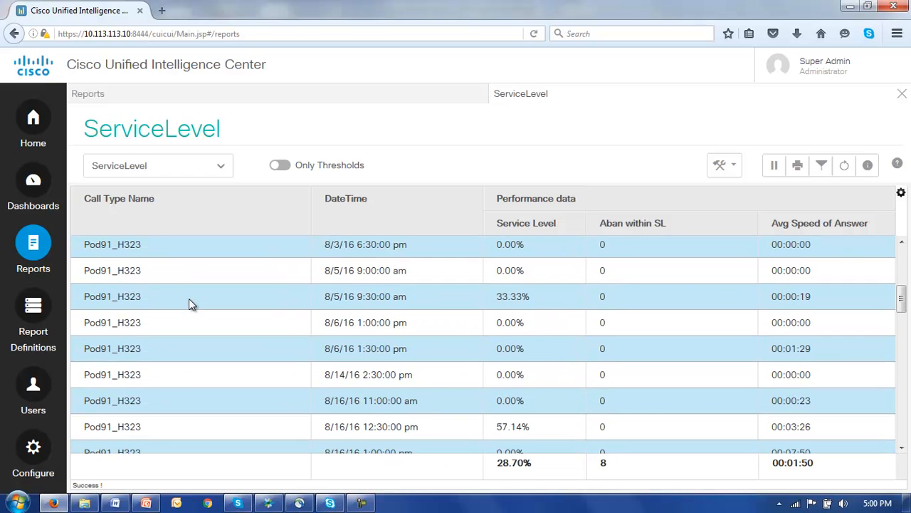
{"action": "scroll", "coordinate": [189, 298], "scroll_direction": "up", "scroll_amount": 6}
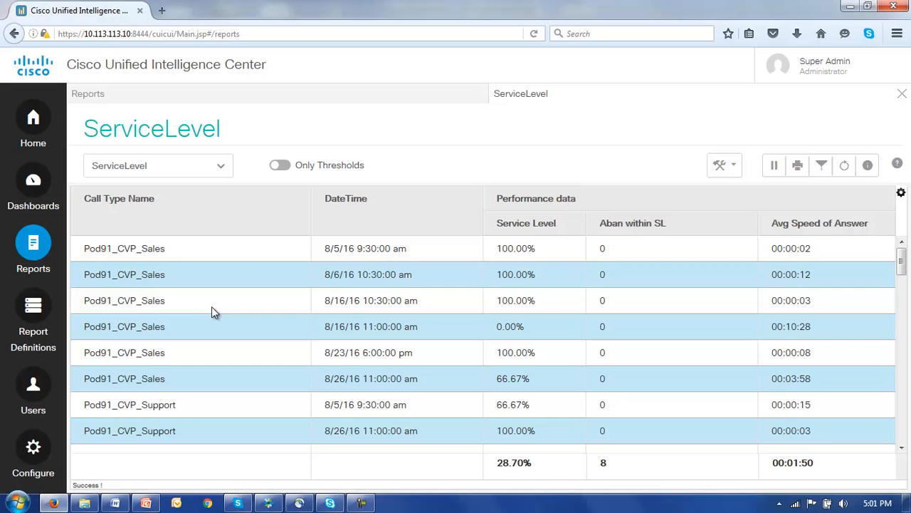
{"action": "left_click", "coordinate": [223, 168]}
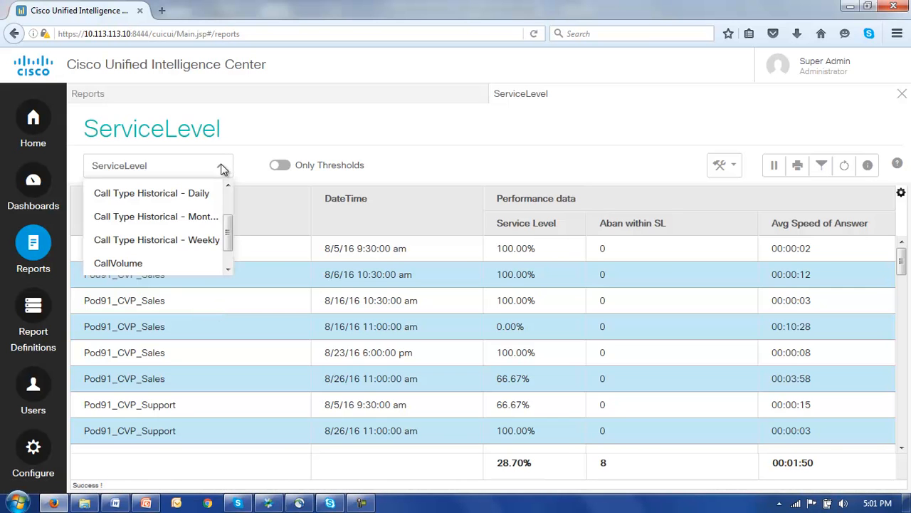
{"action": "left_click", "coordinate": [118, 264]}
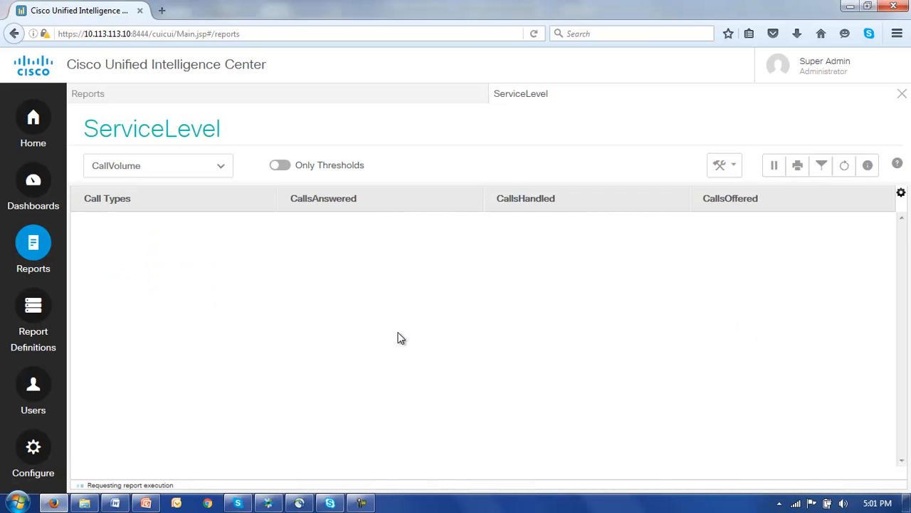